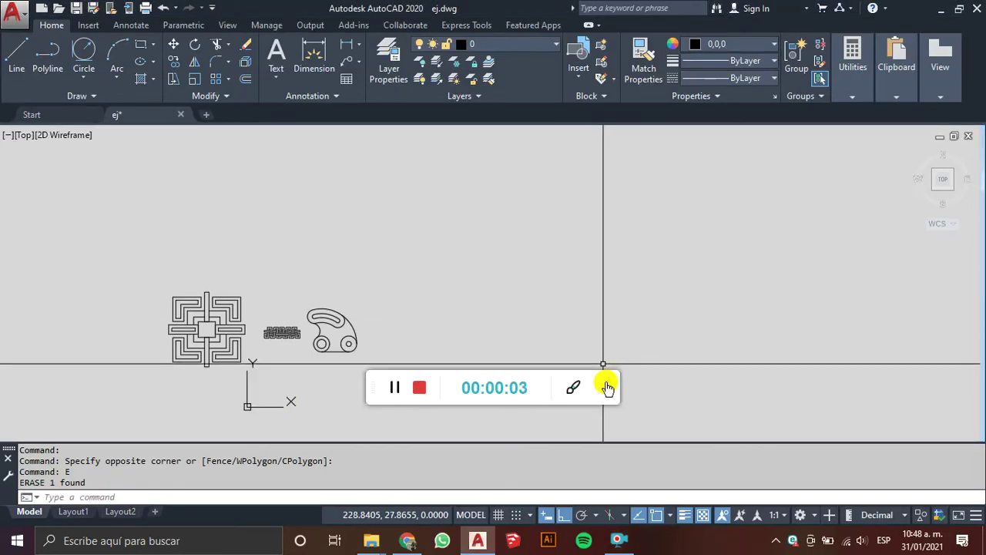
Open the object colour list and close it again without changing the colour.
{"action": "left_click", "coordinate": [607, 380]}
{"action": "left_click", "coordinate": [728, 43]}
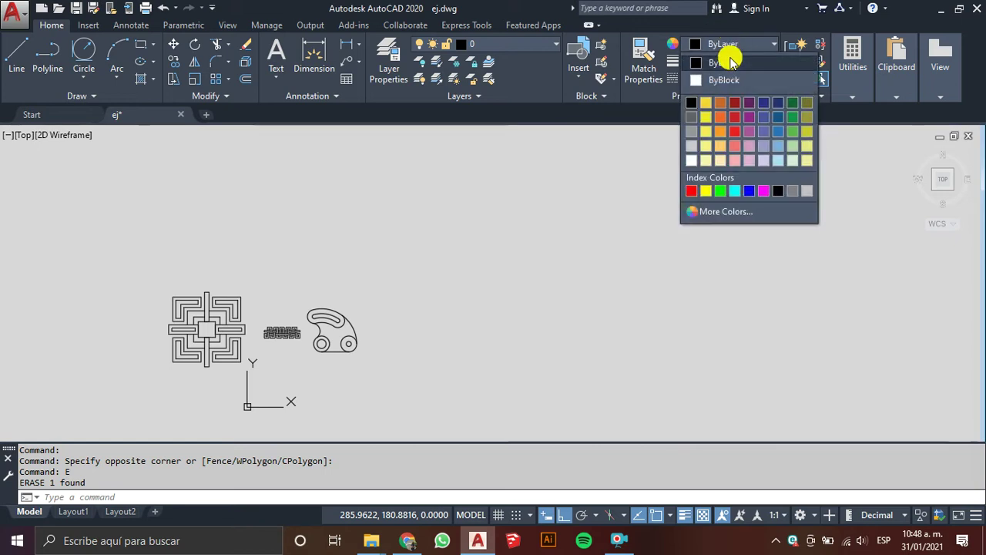
{"action": "left_click", "coordinate": [731, 62]}
Attach 09.jpg as a reference image right of the earlier drawings at scale 1.
{"action": "left_click", "coordinate": [80, 27]}
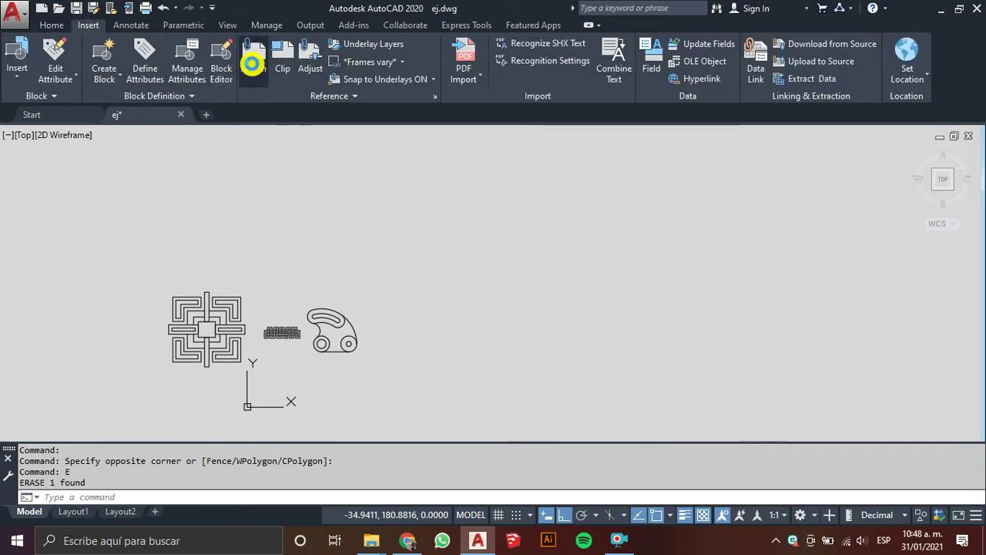
{"action": "left_click", "coordinate": [252, 64]}
{"action": "scroll", "coordinate": [386, 275], "scroll_direction": "down", "scroll_amount": 5}
{"action": "left_click", "coordinate": [390, 347]}
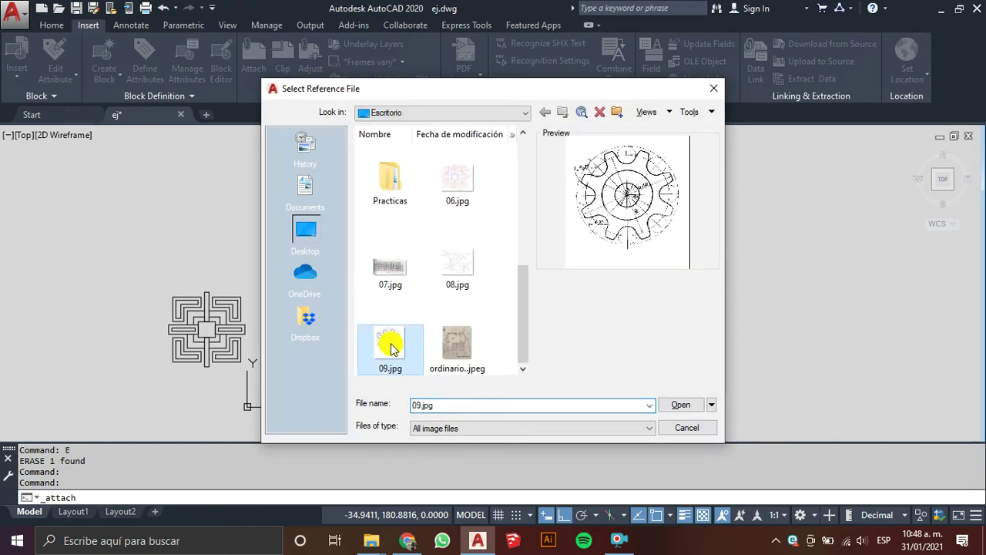
{"action": "left_click", "coordinate": [674, 408]}
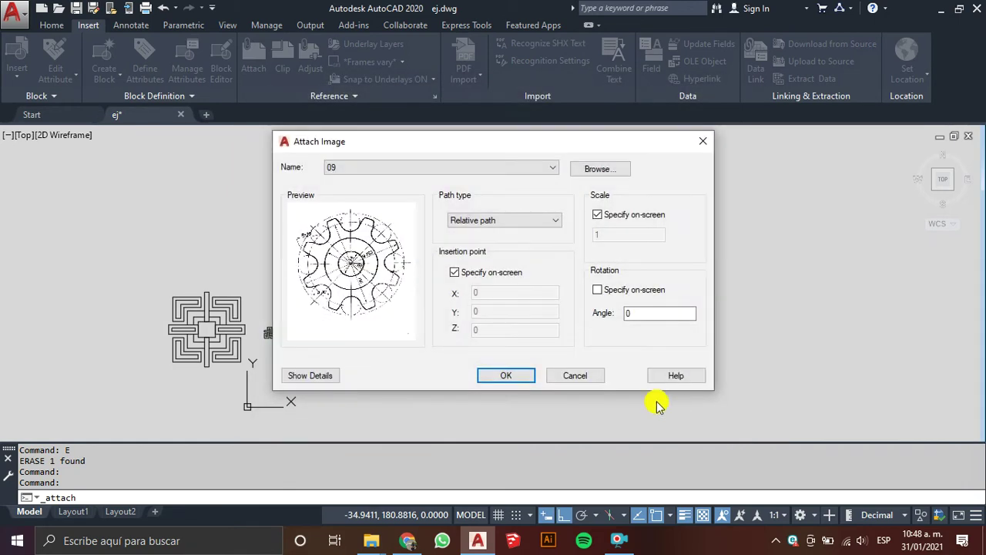
{"action": "left_click", "coordinate": [506, 376]}
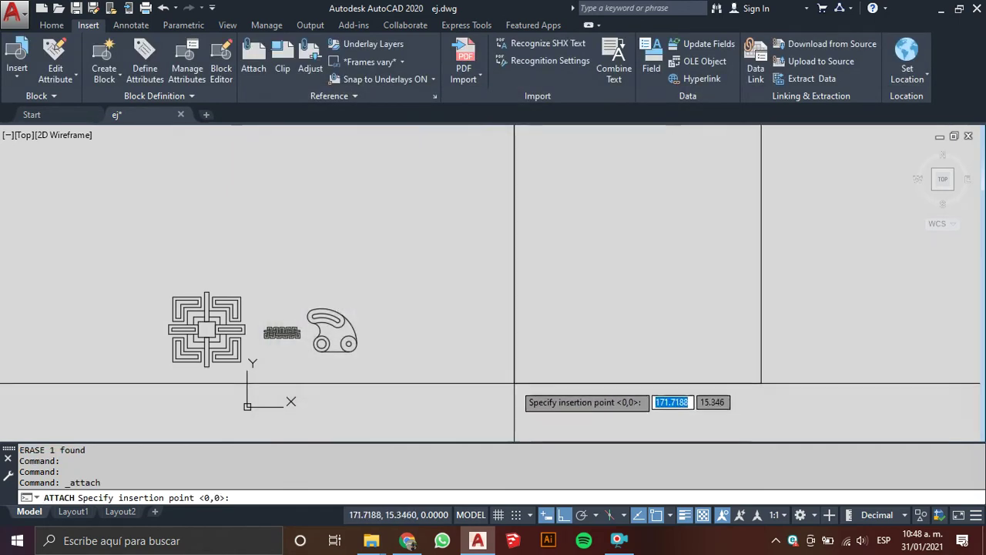
{"action": "left_click", "coordinate": [434, 403]}
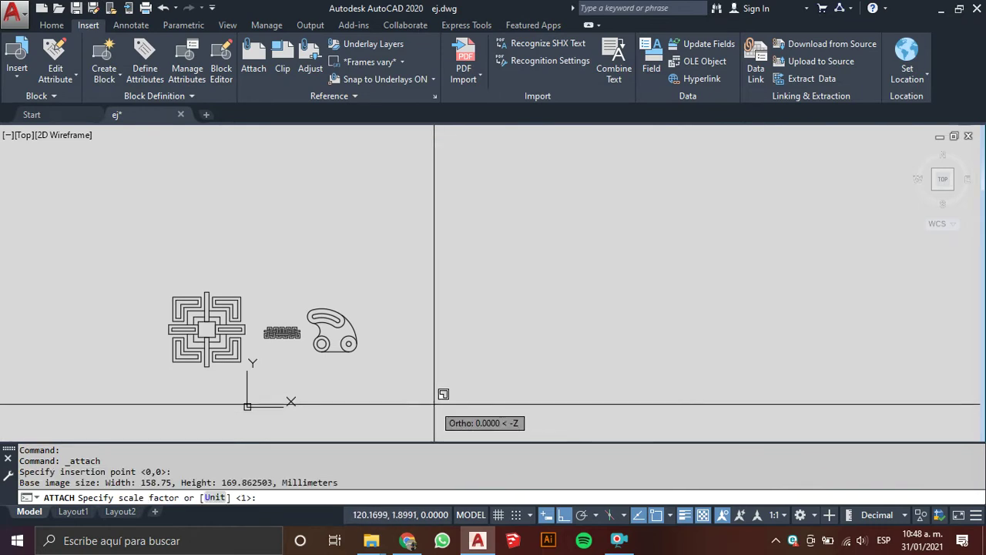
{"action": "key", "text": "Return"}
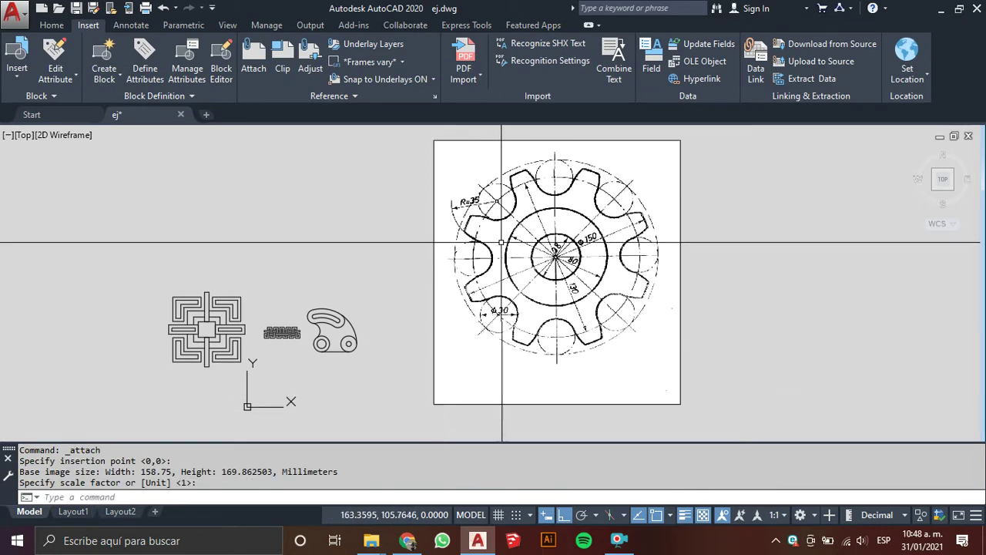
Zoom around the gear image to read its Φ150 and R=35 dimensions, then restore the Home tools.
{"action": "scroll", "coordinate": [573, 228], "scroll_direction": "up", "scroll_amount": 2}
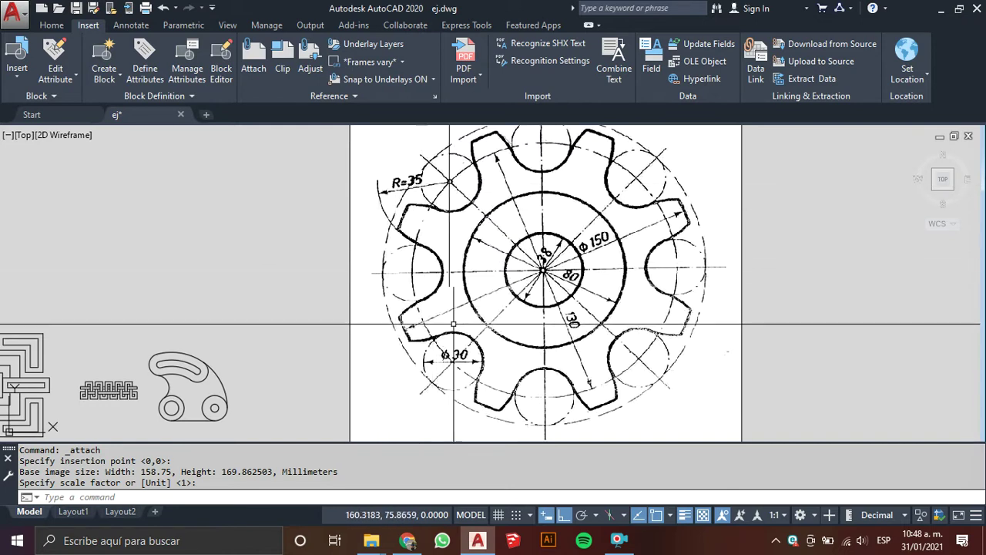
{"action": "scroll", "coordinate": [543, 269], "scroll_direction": "up", "scroll_amount": 2}
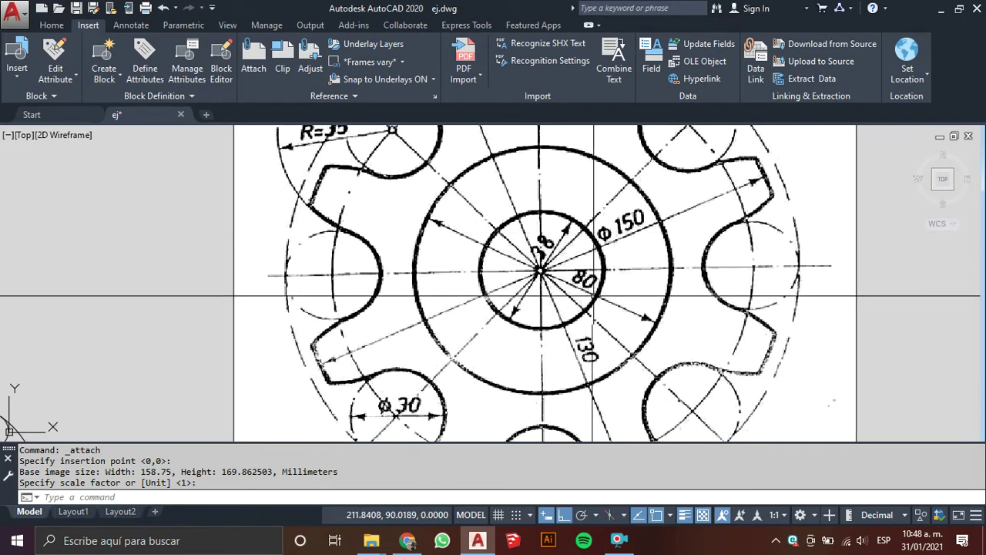
{"action": "scroll", "coordinate": [516, 308], "scroll_direction": "down", "scroll_amount": 2}
{"action": "scroll", "coordinate": [408, 194], "scroll_direction": "up", "scroll_amount": 2}
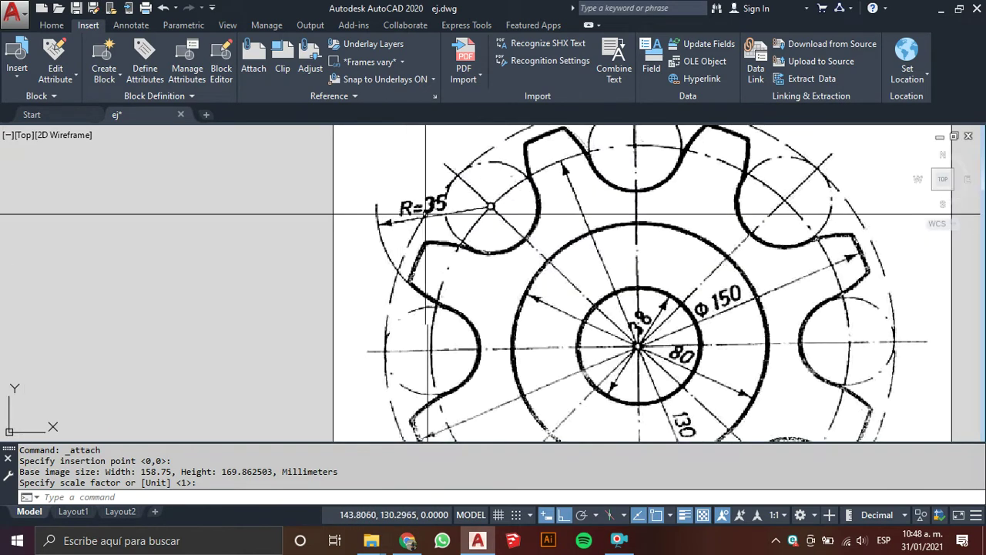
{"action": "scroll", "coordinate": [501, 237], "scroll_direction": "down", "scroll_amount": 2}
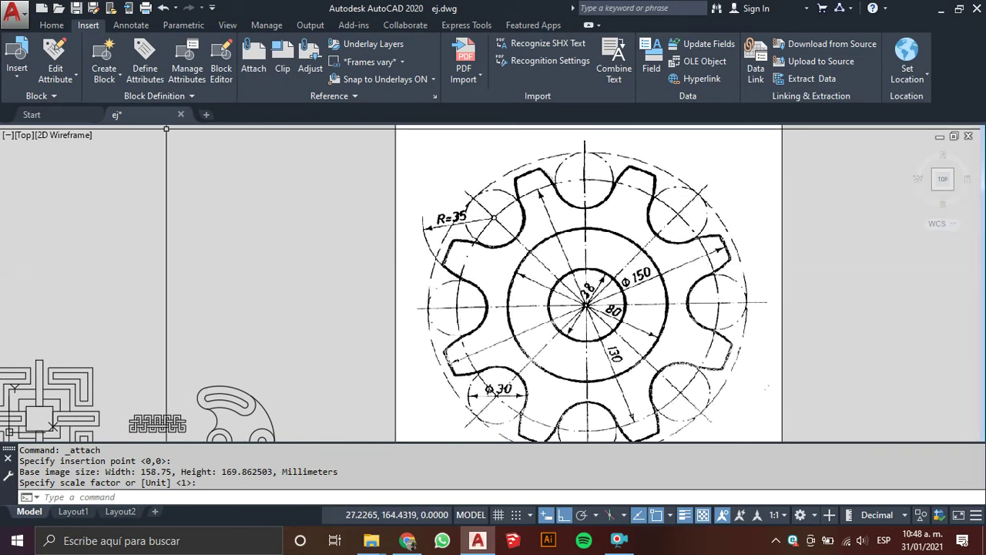
{"action": "left_click", "coordinate": [51, 25]}
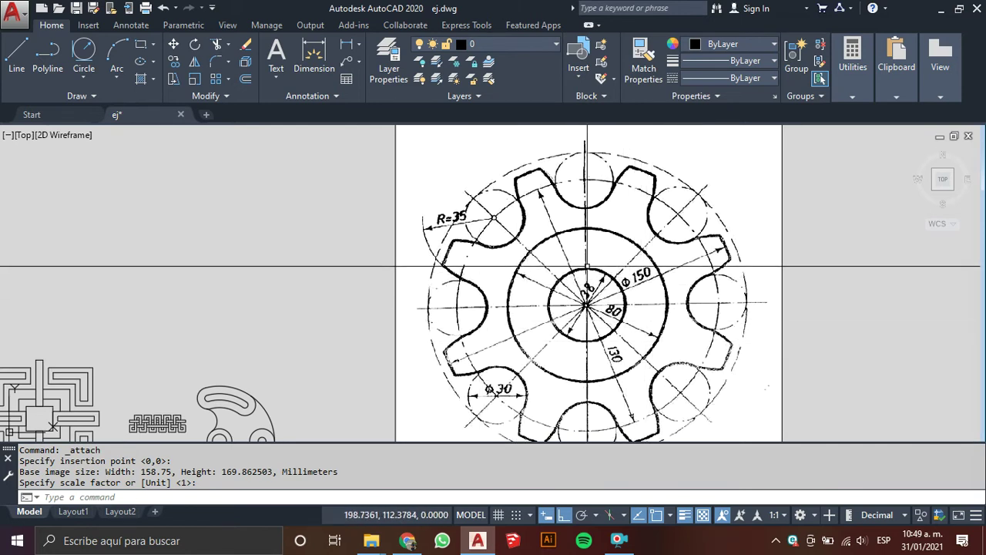
Draw a circle of diameter 3.8 to the left of the gear image.
{"action": "key", "text": "Return"}
{"action": "type", "text": "c"}
{"action": "key", "text": "Return"}
{"action": "scroll", "coordinate": [584, 307], "scroll_direction": "up", "scroll_amount": 2}
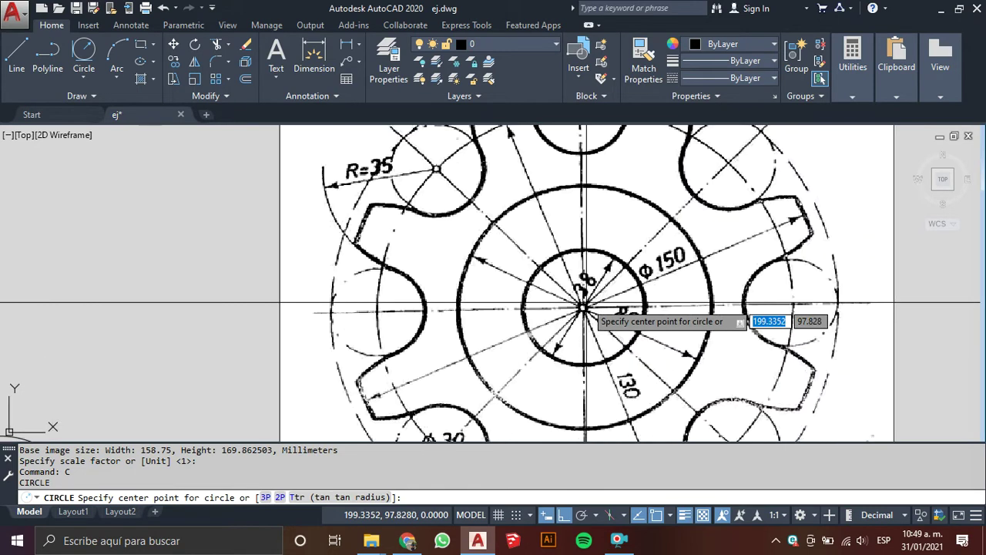
{"action": "scroll", "coordinate": [584, 307], "scroll_direction": "down", "scroll_amount": 2}
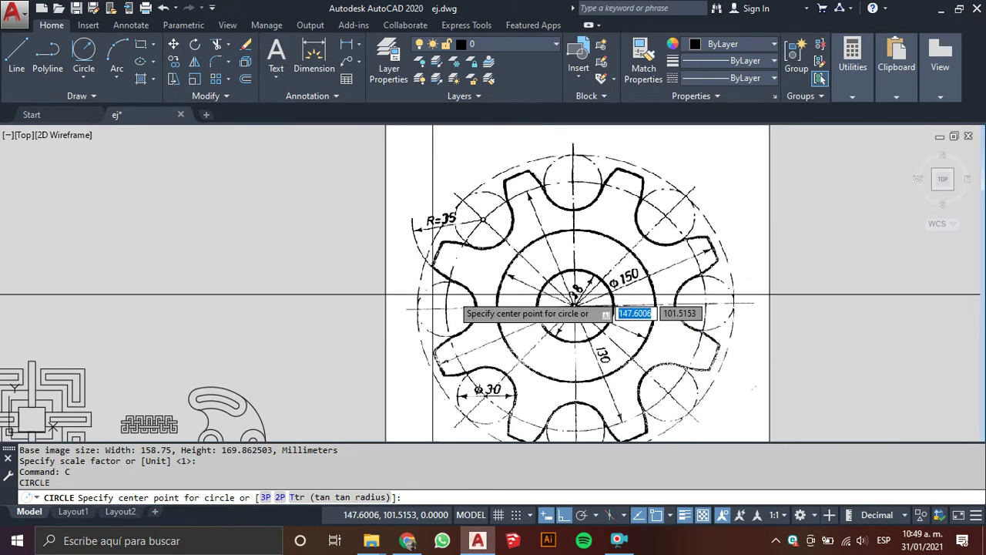
{"action": "left_click", "coordinate": [260, 306]}
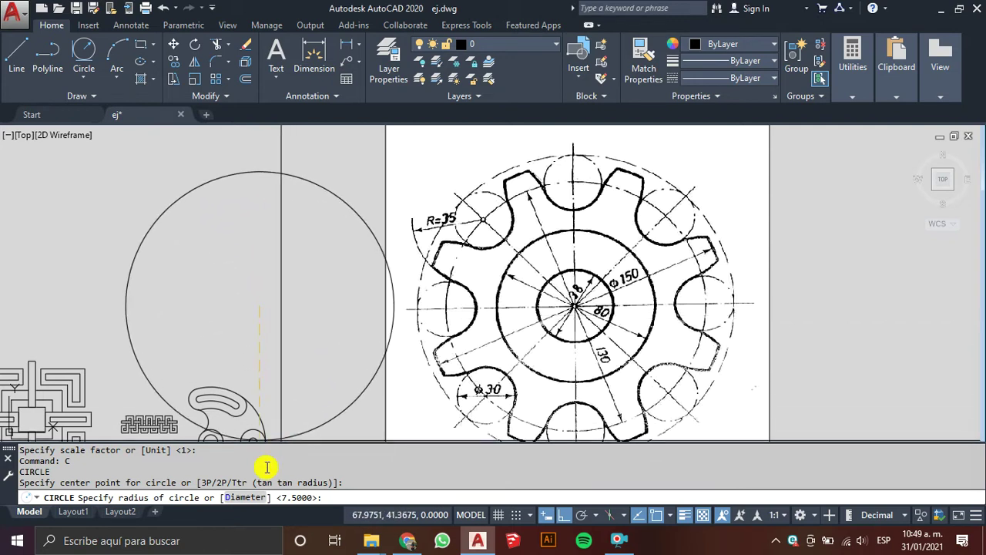
{"action": "left_click", "coordinate": [243, 497]}
{"action": "type", "text": "3.8"}
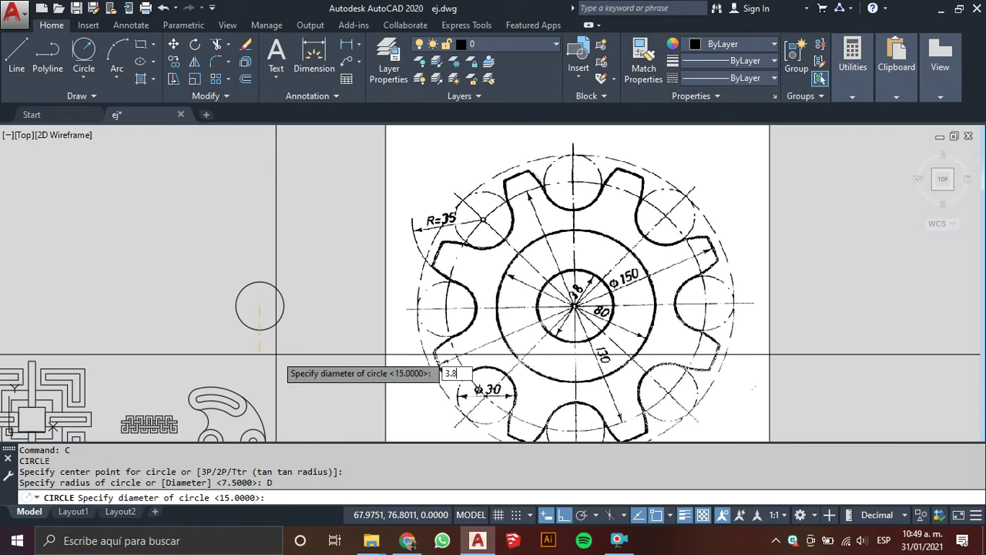
{"action": "key", "text": "Return"}
{"action": "scroll", "coordinate": [259, 301], "scroll_direction": "up", "scroll_amount": 2}
{"action": "scroll", "coordinate": [259, 302], "scroll_direction": "up", "scroll_amount": 1}
{"action": "scroll", "coordinate": [231, 308], "scroll_direction": "up", "scroll_amount": 1}
{"action": "scroll", "coordinate": [229, 319], "scroll_direction": "down", "scroll_amount": 1}
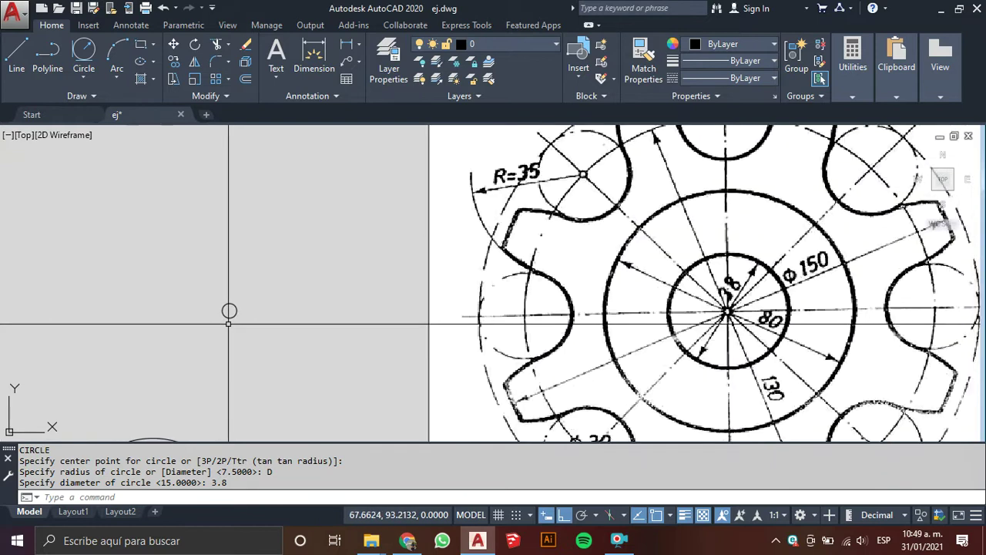
{"action": "type", "text": "c"}
Draw a concentric circle of diameter 8 at the same centre.
{"action": "key", "text": "Return"}
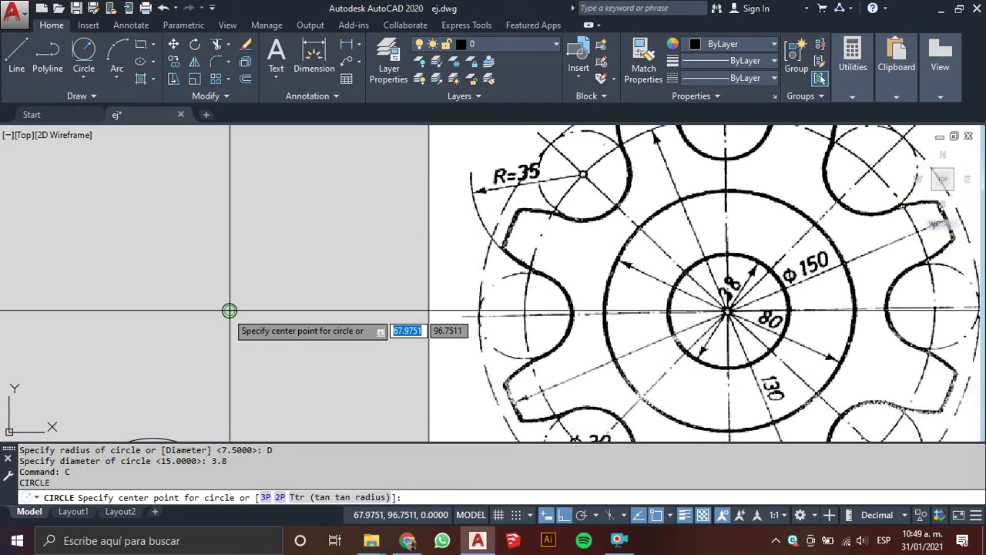
{"action": "left_click", "coordinate": [229, 310]}
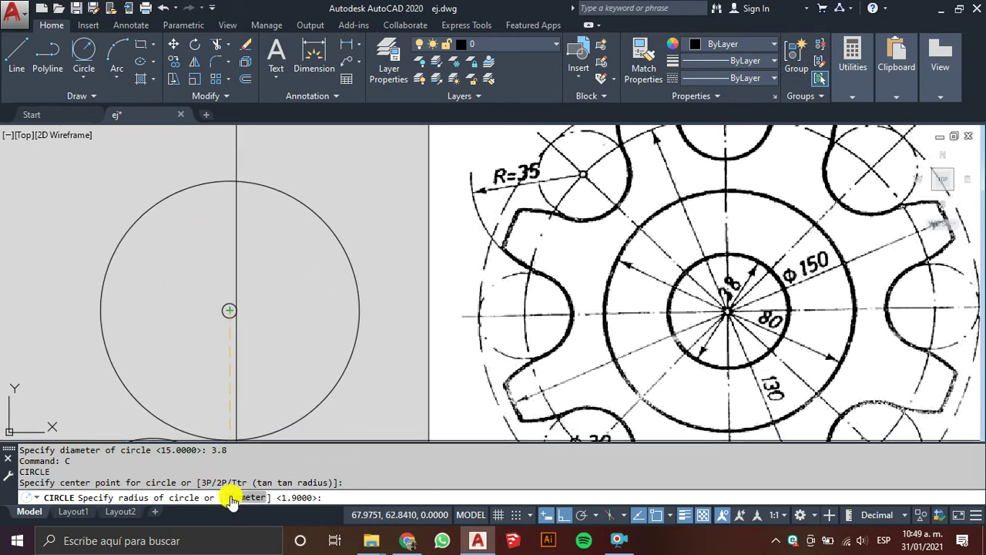
{"action": "type", "text": "d"}
{"action": "key", "text": "Return"}
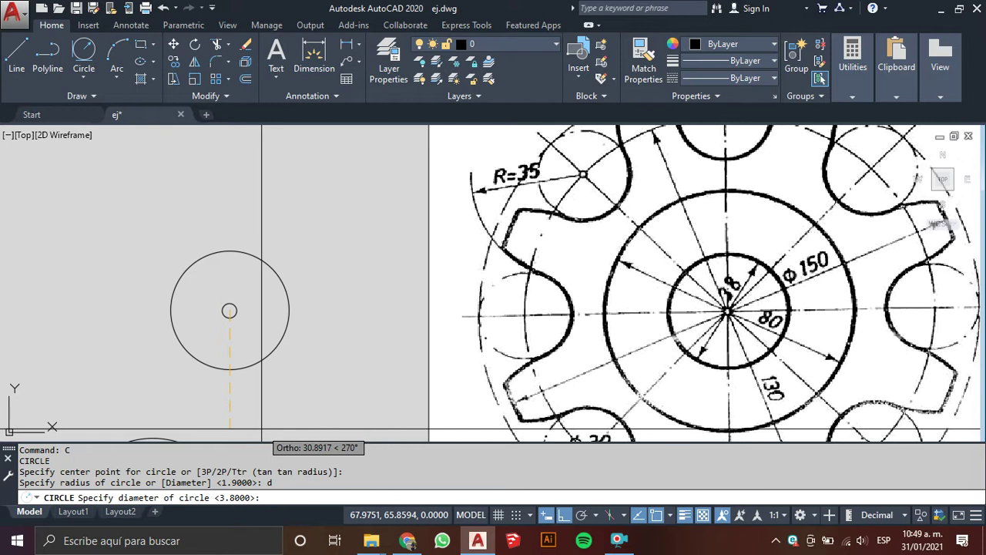
{"action": "type", "text": "8"}
{"action": "key", "text": "Return"}
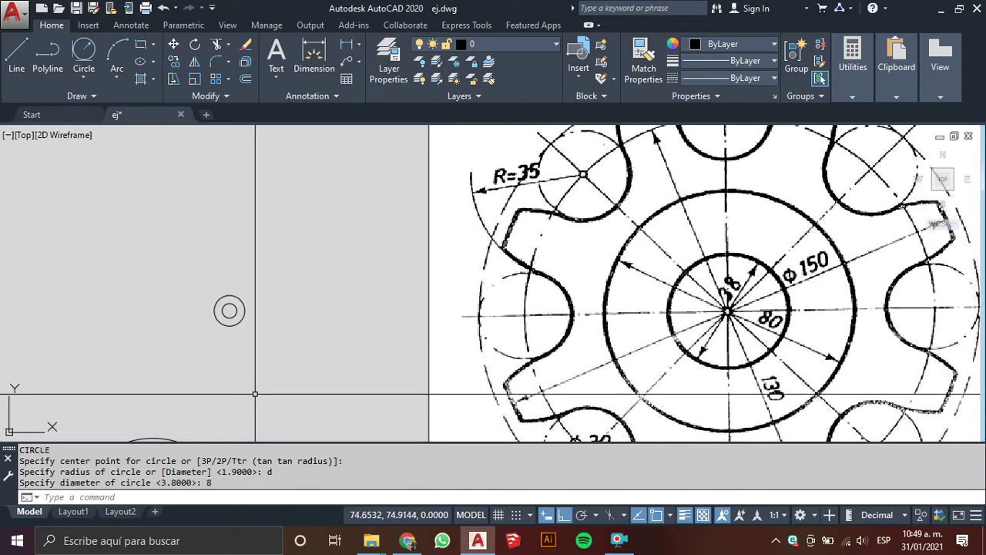
{"action": "scroll", "coordinate": [665, 339], "scroll_direction": "down", "scroll_amount": 2}
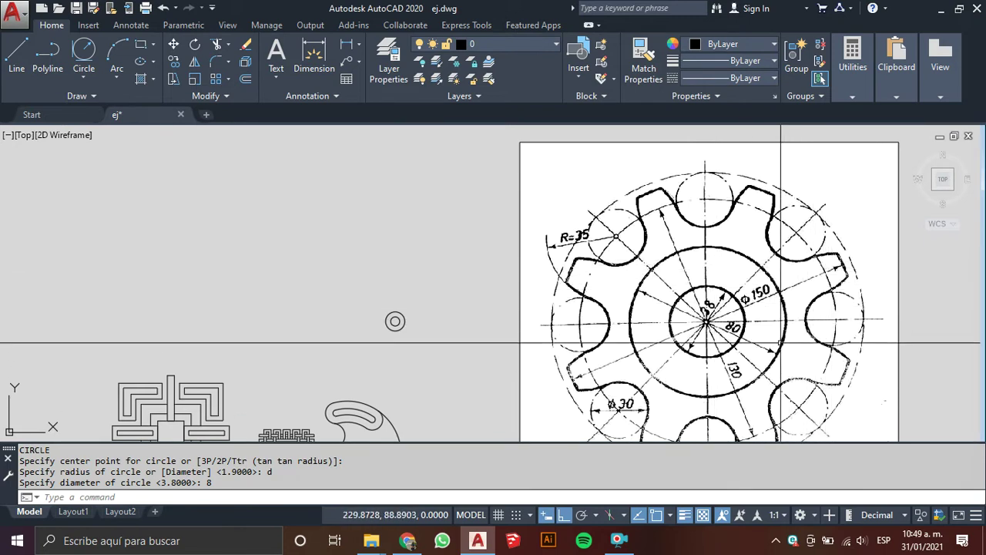
{"action": "middle_click_drag", "start_coordinate": [733, 371], "coordinate": [710, 309]}
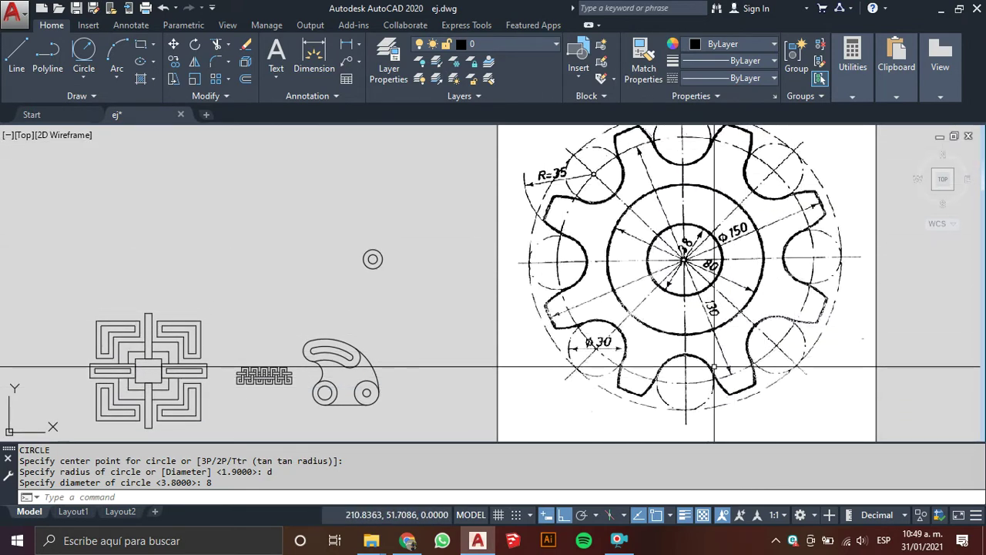
{"action": "scroll", "coordinate": [370, 257], "scroll_direction": "up", "scroll_amount": 2}
{"action": "scroll", "coordinate": [378, 258], "scroll_direction": "down", "scroll_amount": 2}
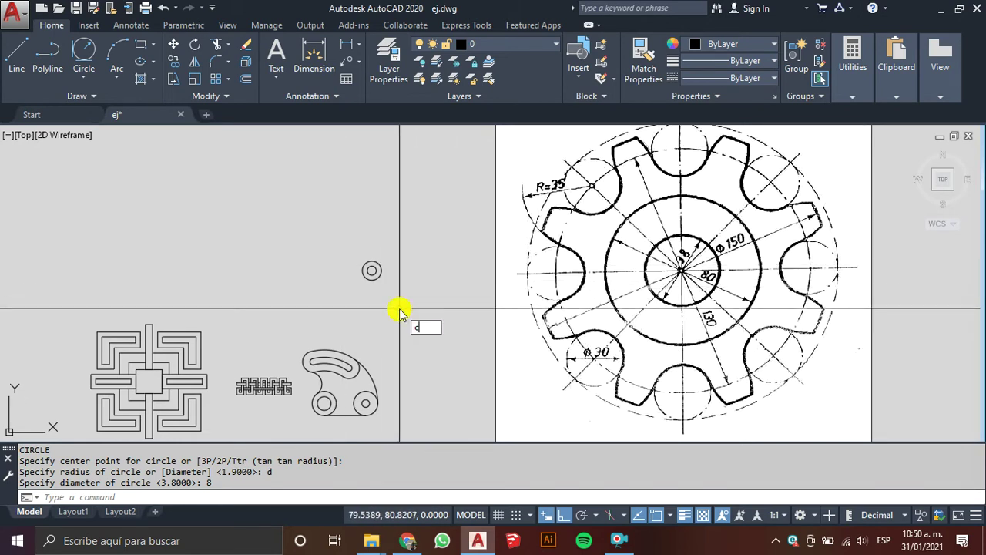
{"action": "key", "text": "Return"}
{"action": "scroll", "coordinate": [407, 293], "scroll_direction": "up", "scroll_amount": 2}
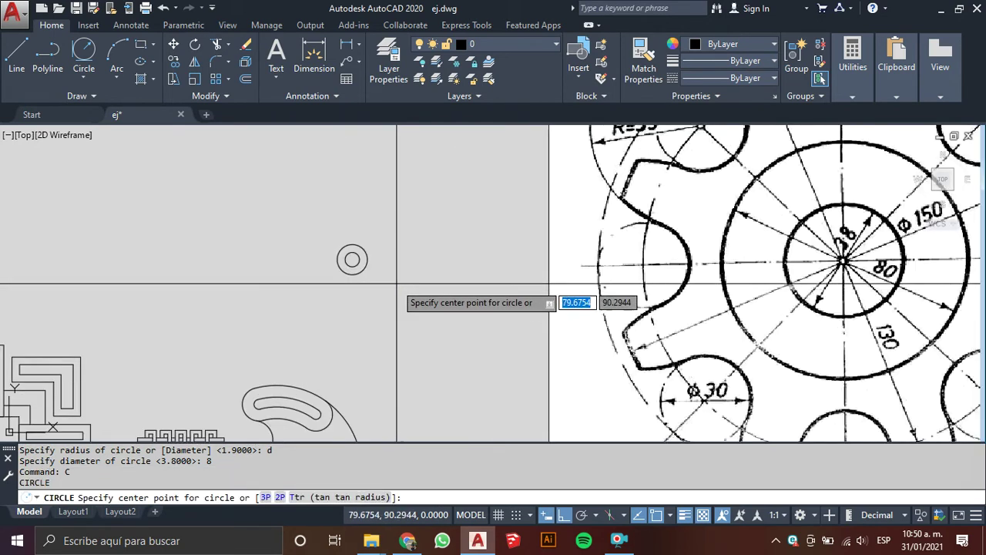
{"action": "left_click", "coordinate": [352, 258]}
{"action": "scroll", "coordinate": [351, 260], "scroll_direction": "down", "scroll_amount": 2}
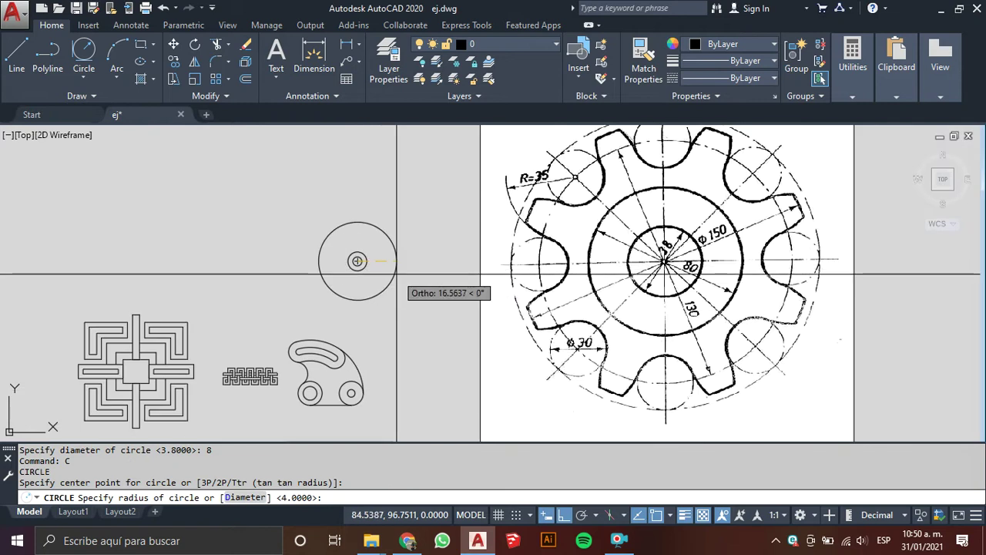
{"action": "type", "text": "d"}
{"action": "key", "text": "Return"}
{"action": "key", "text": "Return"}
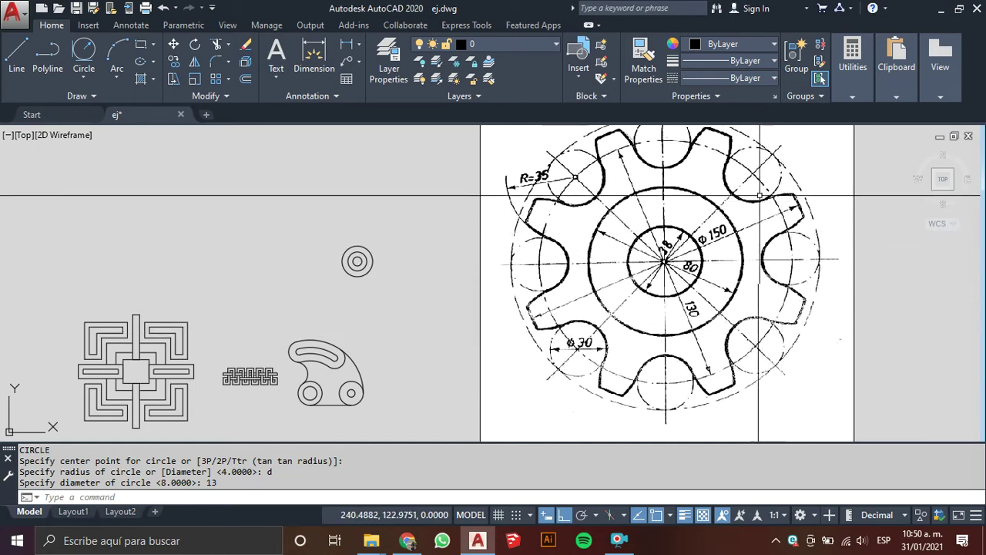
{"action": "scroll", "coordinate": [356, 261], "scroll_direction": "up", "scroll_amount": 3}
{"action": "scroll", "coordinate": [415, 279], "scroll_direction": "down", "scroll_amount": 3}
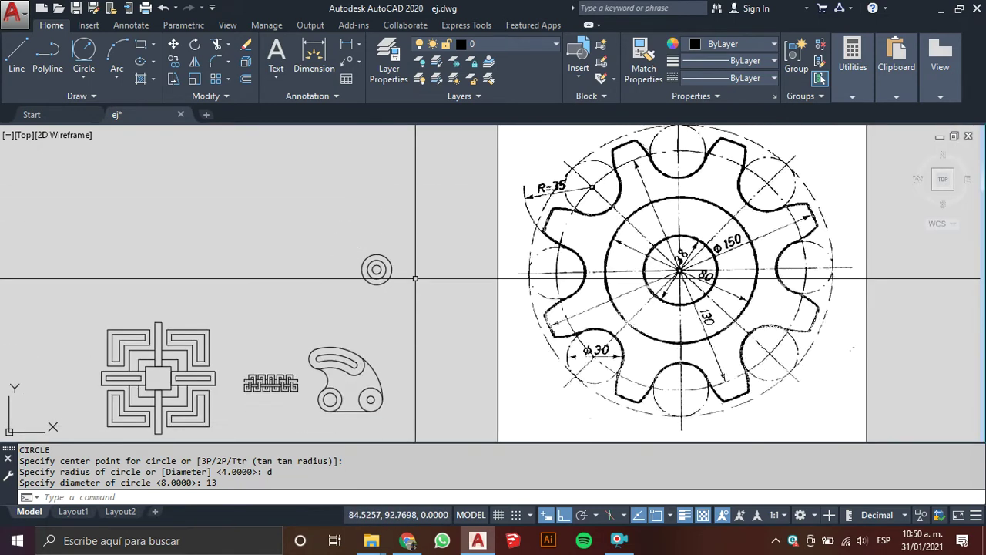
{"action": "middle_click_drag", "start_coordinate": [415, 278], "coordinate": [342, 321]}
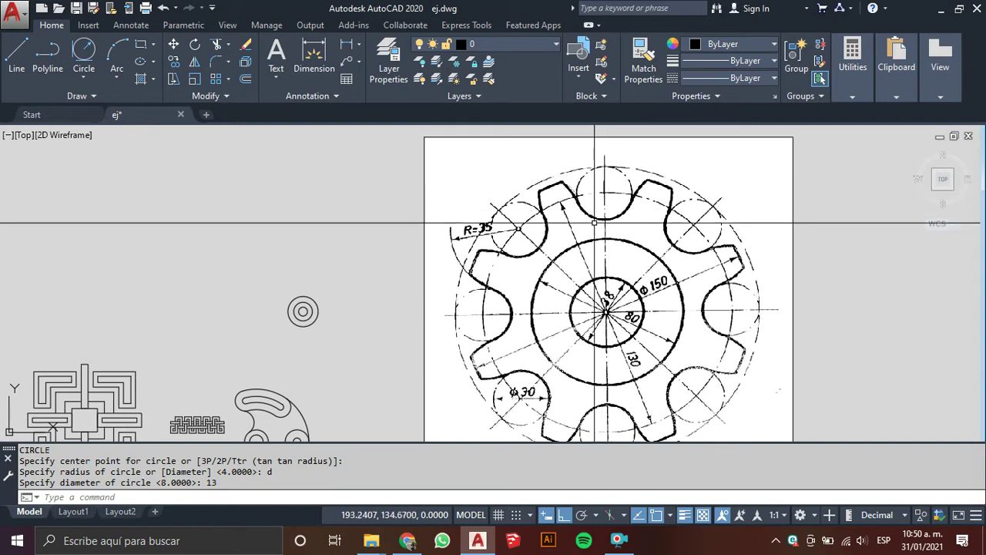
{"action": "scroll", "coordinate": [594, 223], "scroll_direction": "down", "scroll_amount": 1}
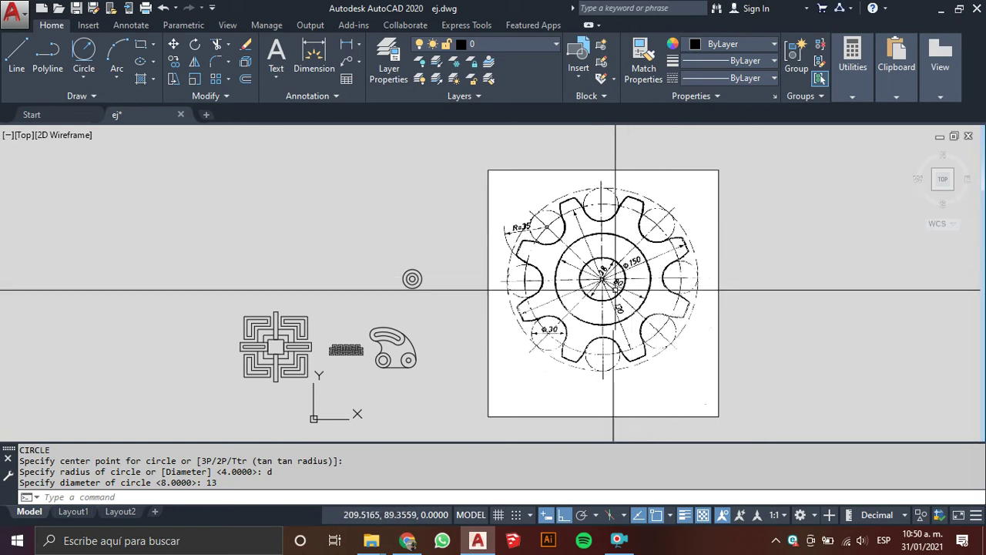
{"action": "scroll", "coordinate": [407, 293], "scroll_direction": "up", "scroll_amount": 3}
{"action": "scroll", "coordinate": [370, 299], "scroll_direction": "up", "scroll_amount": 2}
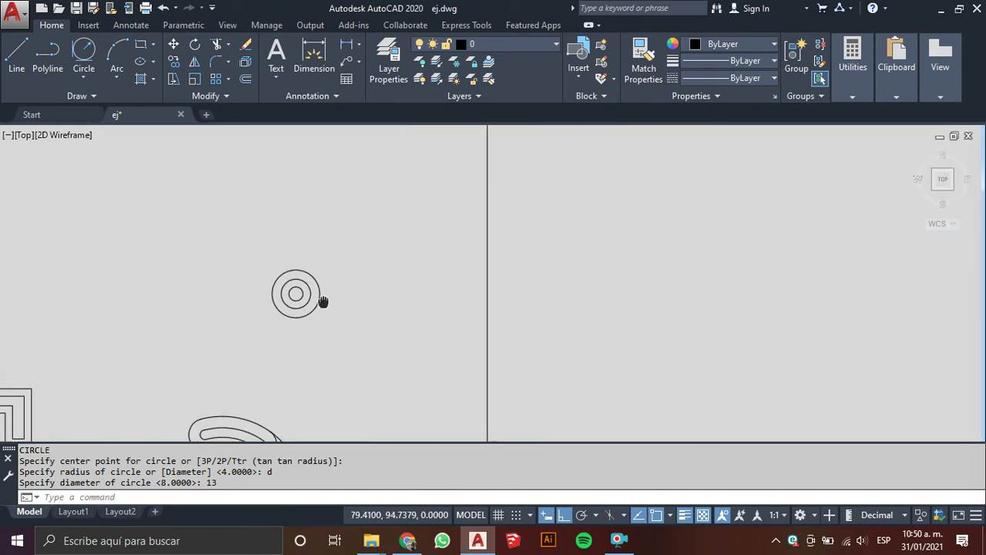
{"action": "scroll", "coordinate": [370, 300], "scroll_direction": "down", "scroll_amount": 4}
{"action": "scroll", "coordinate": [632, 286], "scroll_direction": "up", "scroll_amount": 2}
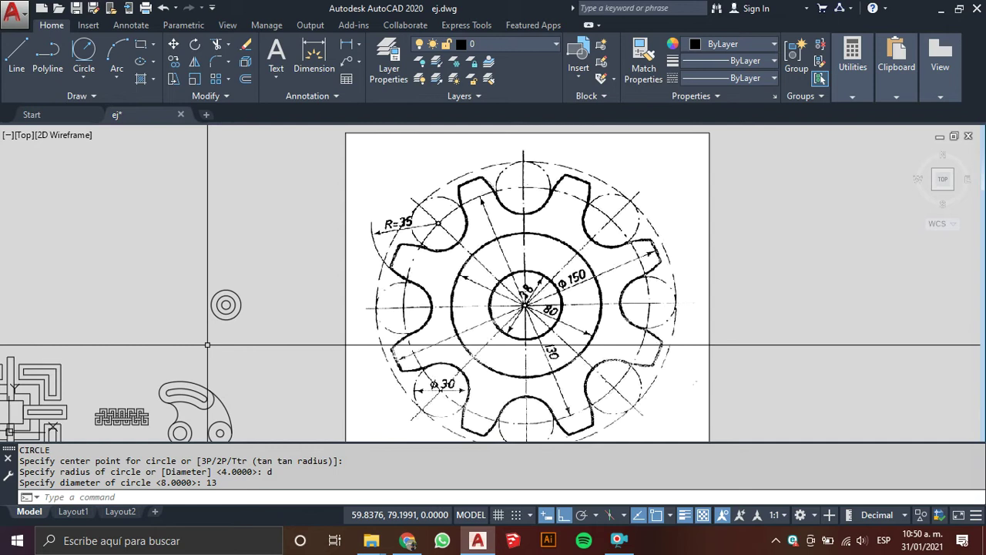
{"action": "middle_click_drag", "start_coordinate": [204, 346], "coordinate": [190, 356]}
Draw a horizontal line out from the circles' shared centre.
{"action": "key", "text": "Return"}
{"action": "scroll", "coordinate": [209, 335], "scroll_direction": "up", "scroll_amount": 5}
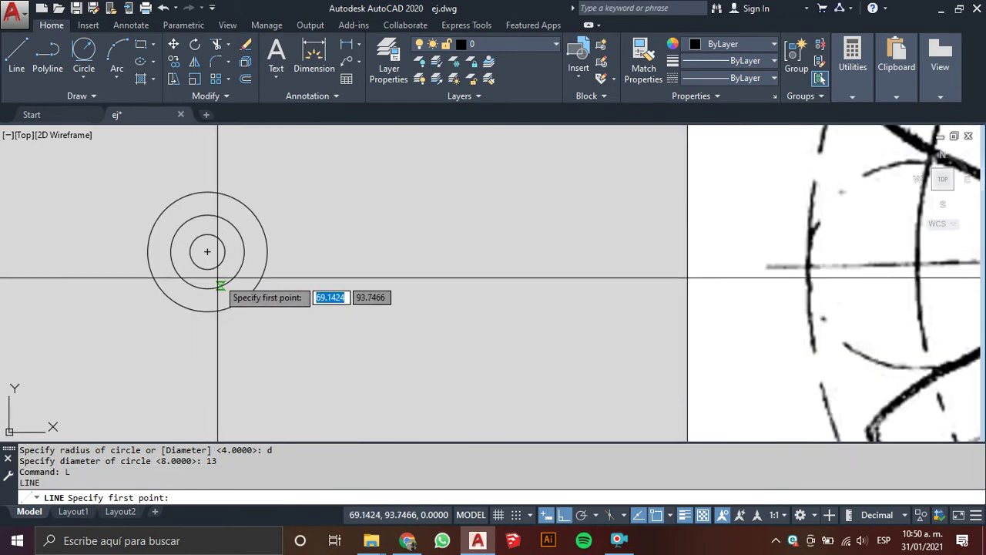
{"action": "left_click", "coordinate": [206, 252]}
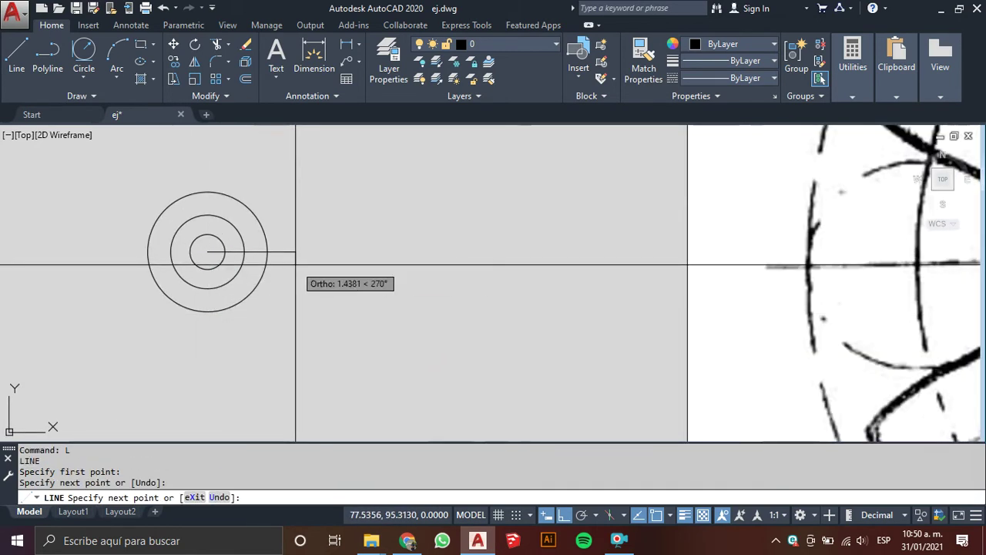
{"action": "key", "text": "Return"}
Rotate a copy of the line 45° about the circles' centre.
{"action": "type", "text": "o"}
{"action": "key", "text": "Return"}
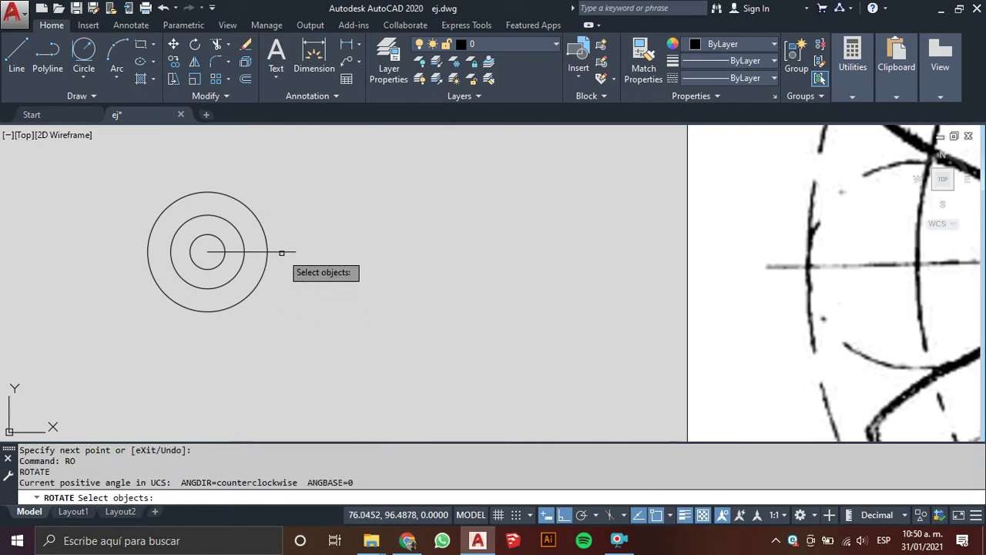
{"action": "key", "text": "Return"}
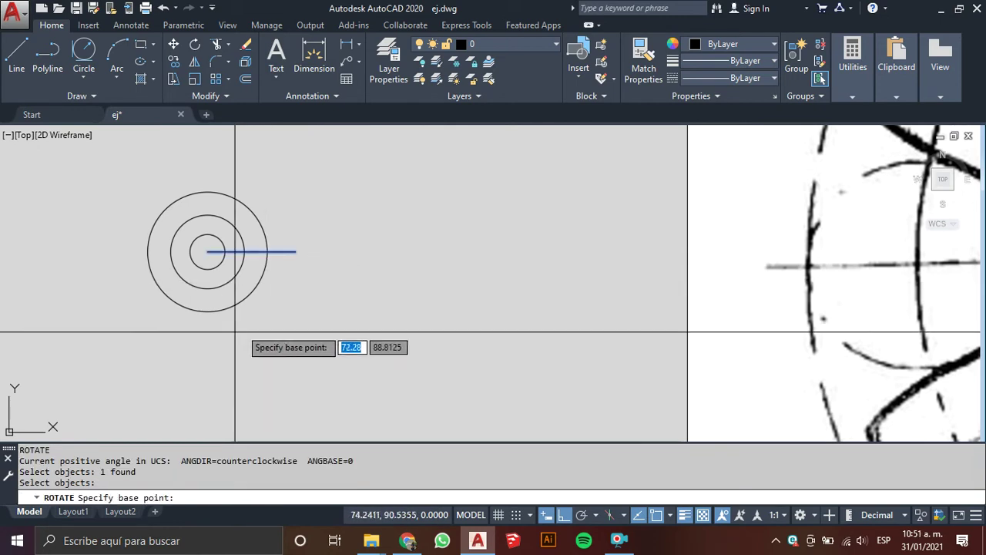
{"action": "left_click", "coordinate": [207, 251]}
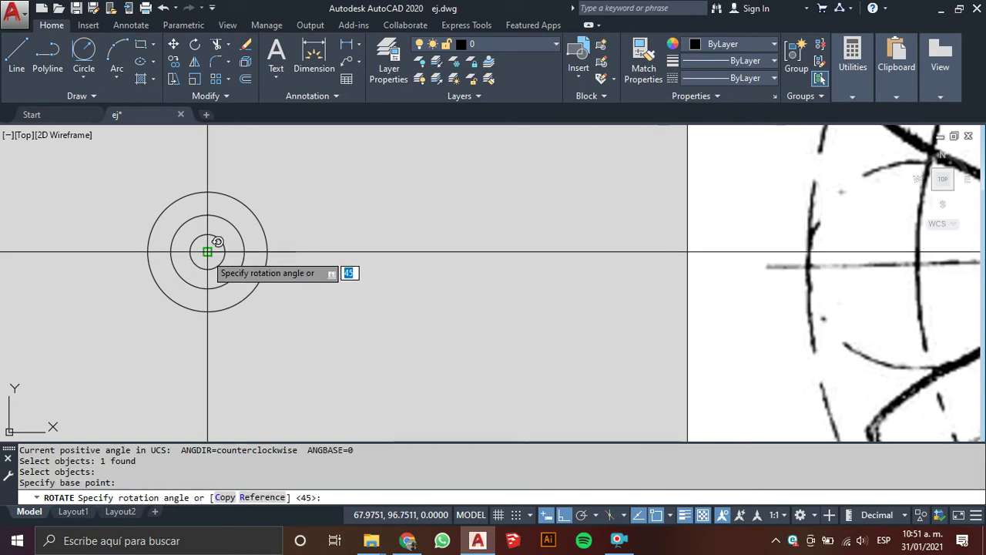
{"action": "left_click", "coordinate": [224, 497]}
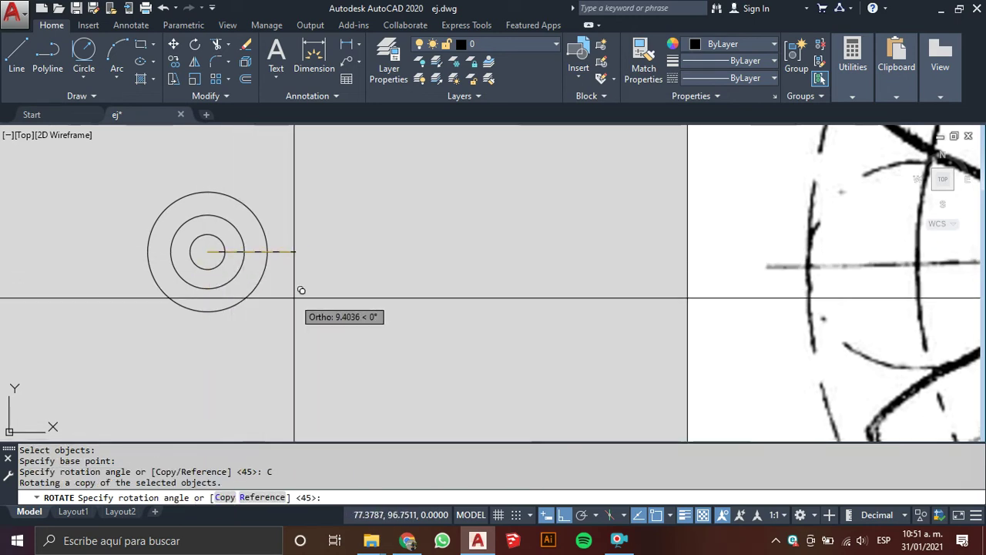
{"action": "type", "text": "45"}
{"action": "key", "text": "Return"}
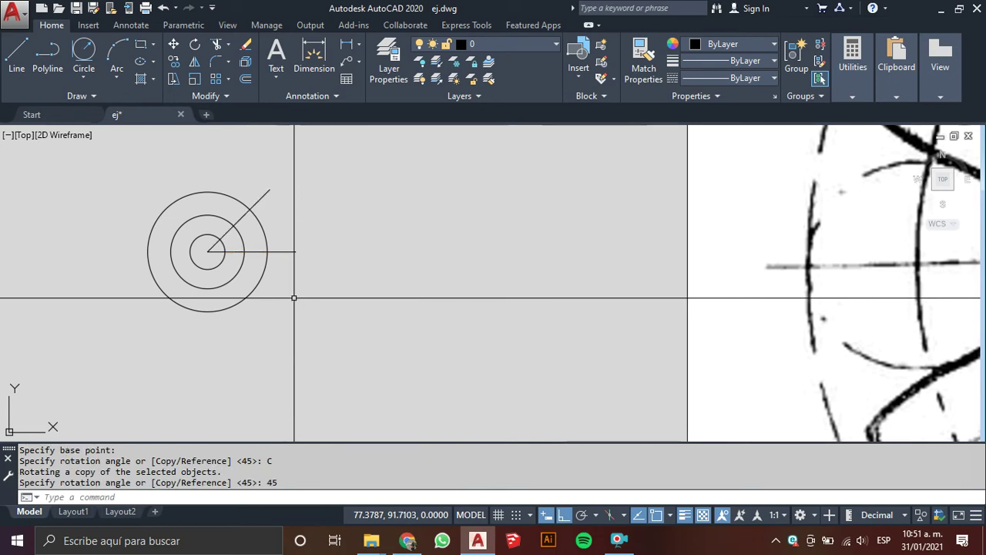
{"action": "key", "text": "Escape"}
{"action": "scroll", "coordinate": [462, 324], "scroll_direction": "down", "scroll_amount": 4}
{"action": "scroll", "coordinate": [216, 289], "scroll_direction": "down", "scroll_amount": 2}
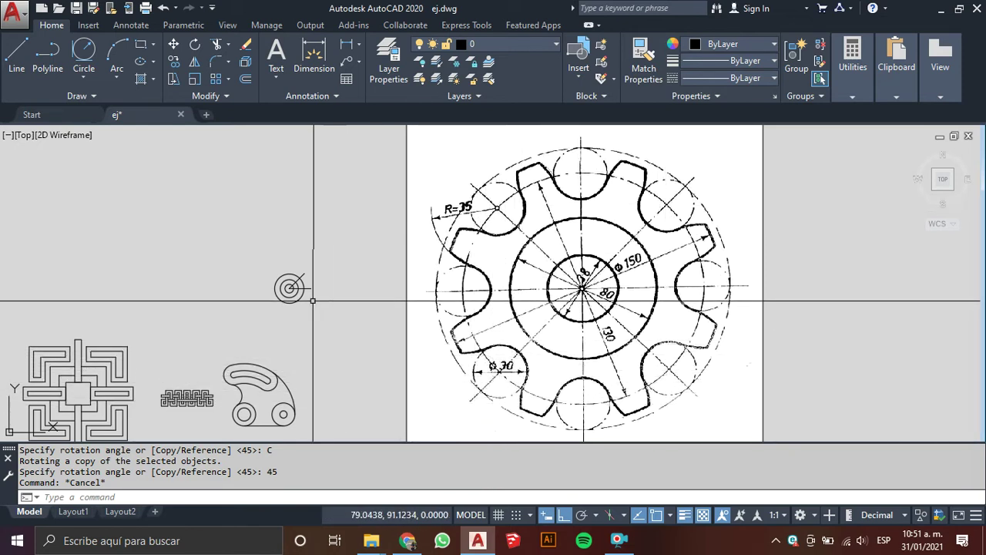
Draw a radius 1.5 circle where the horizontal line meets the outer circle.
{"action": "scroll", "coordinate": [294, 285], "scroll_direction": "up", "scroll_amount": 5}
{"action": "middle_click_drag", "start_coordinate": [295, 285], "coordinate": [316, 329]}
{"action": "type", "text": "c"}
{"action": "key", "text": "Return"}
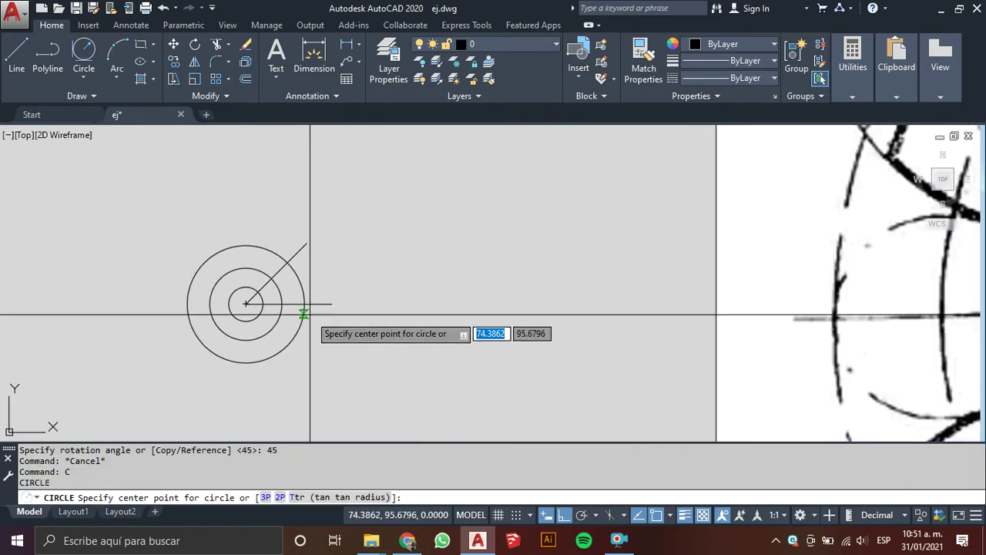
{"action": "left_click", "coordinate": [305, 305]}
{"action": "type", "text": "1.5"}
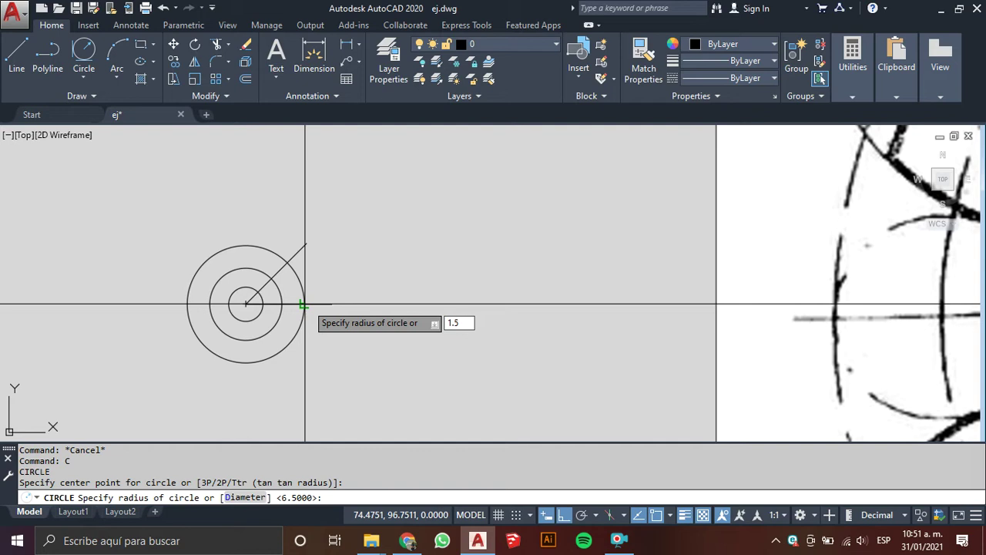
{"action": "key", "text": "Return"}
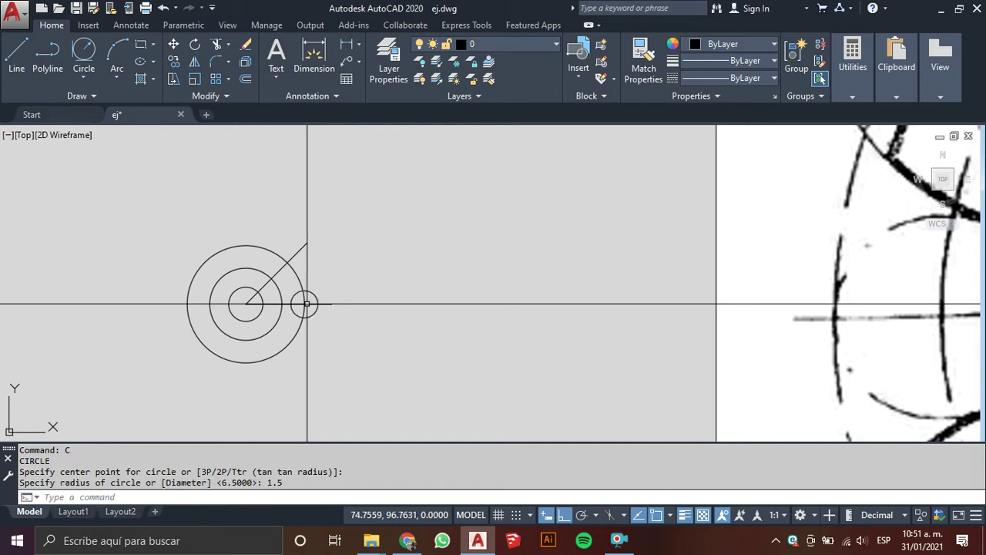
Draw a second radius 1.5 circle where the 45° line meets the outer circle.
{"action": "scroll", "coordinate": [306, 305], "scroll_direction": "up", "scroll_amount": 4}
{"action": "type", "text": "c"}
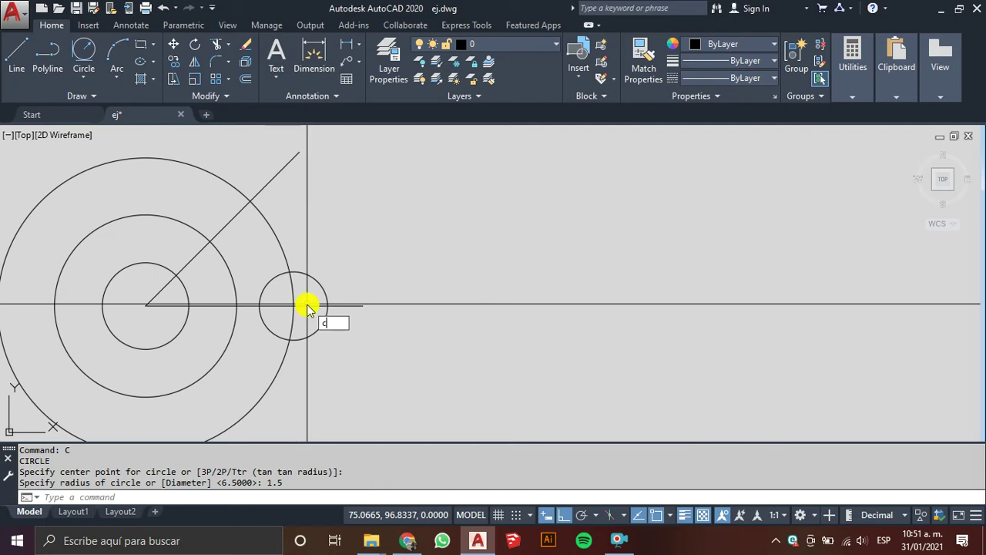
{"action": "key", "text": "Return"}
{"action": "left_click", "coordinate": [249, 201]}
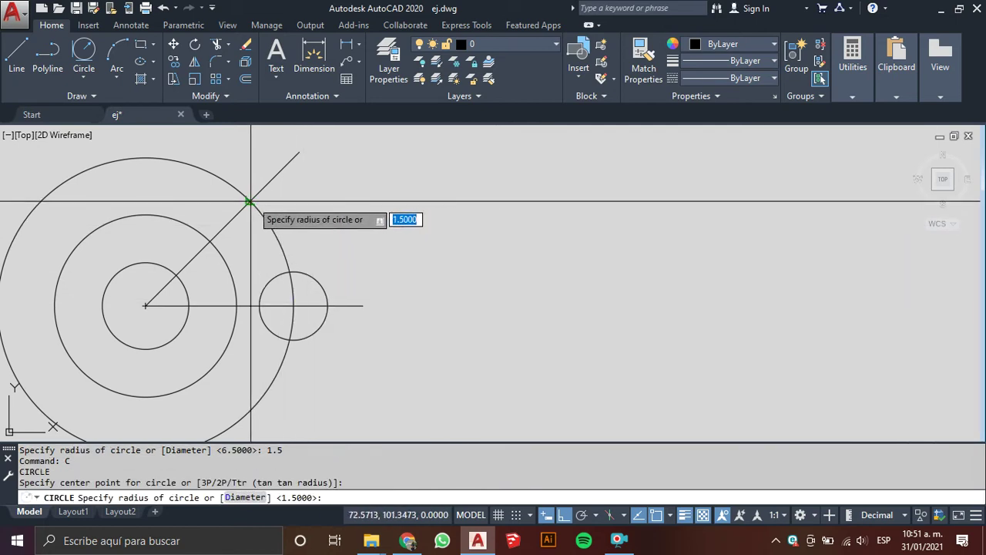
{"action": "key", "text": "Return"}
{"action": "scroll", "coordinate": [251, 201], "scroll_direction": "down", "scroll_amount": 3}
{"action": "scroll", "coordinate": [308, 285], "scroll_direction": "down", "scroll_amount": 5}
{"action": "middle_click_drag", "start_coordinate": [352, 301], "coordinate": [271, 344]}
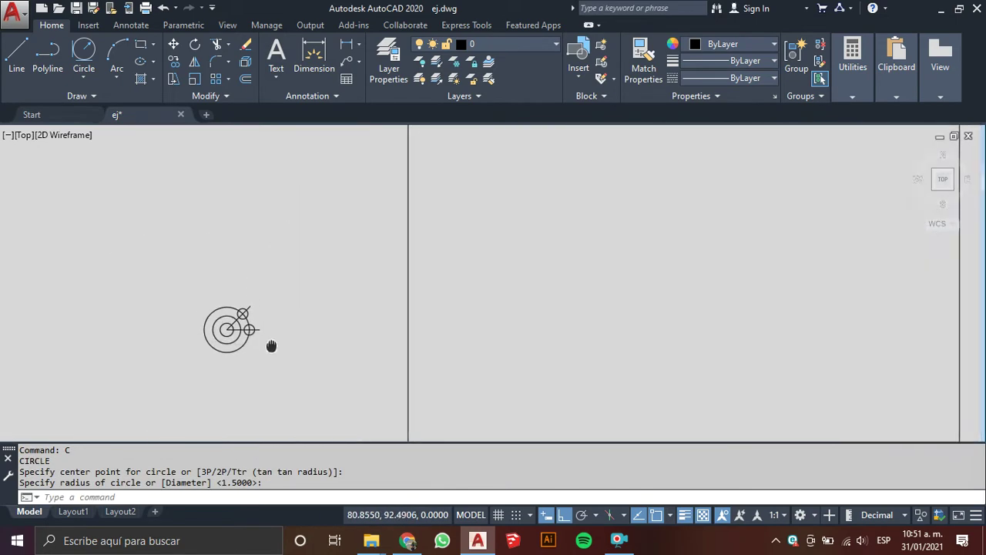
{"action": "scroll", "coordinate": [262, 336], "scroll_direction": "up", "scroll_amount": 3}
{"action": "scroll", "coordinate": [436, 330], "scroll_direction": "down", "scroll_amount": 3}
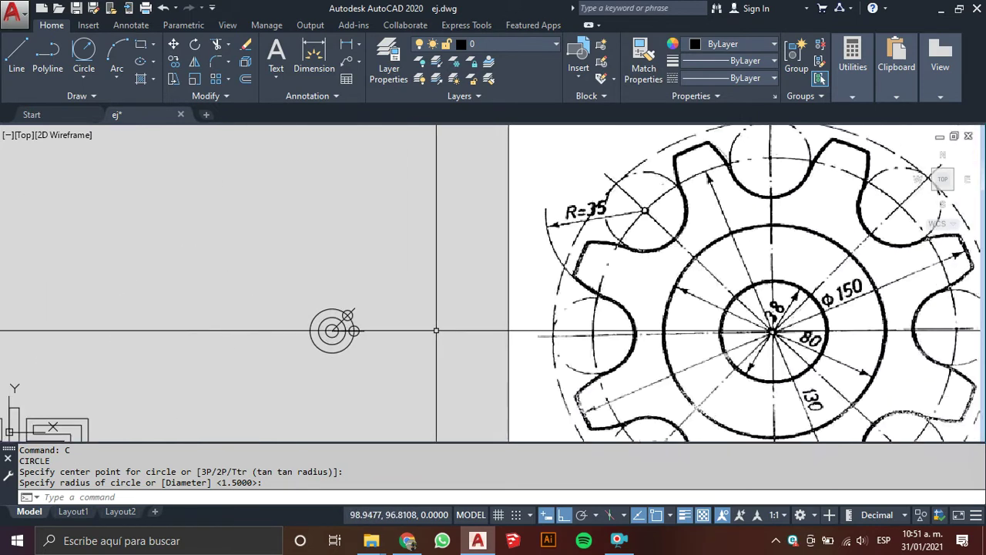
{"action": "middle_click_drag", "start_coordinate": [436, 330], "coordinate": [301, 304]}
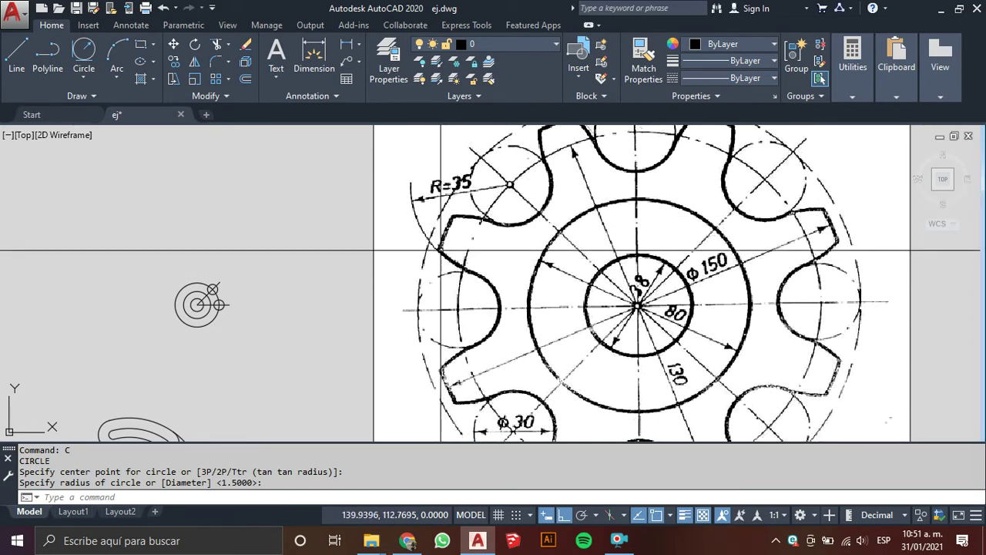
{"action": "scroll", "coordinate": [225, 315], "scroll_direction": "up", "scroll_amount": 3}
{"action": "scroll", "coordinate": [224, 315], "scroll_direction": "up", "scroll_amount": 2}
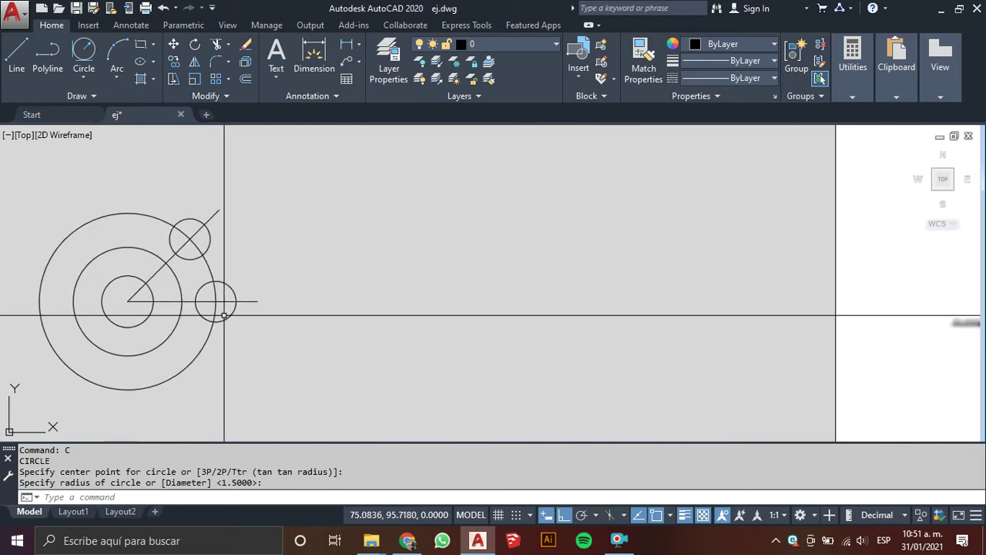
{"action": "type", "text": "c"}
{"action": "key", "text": "Return"}
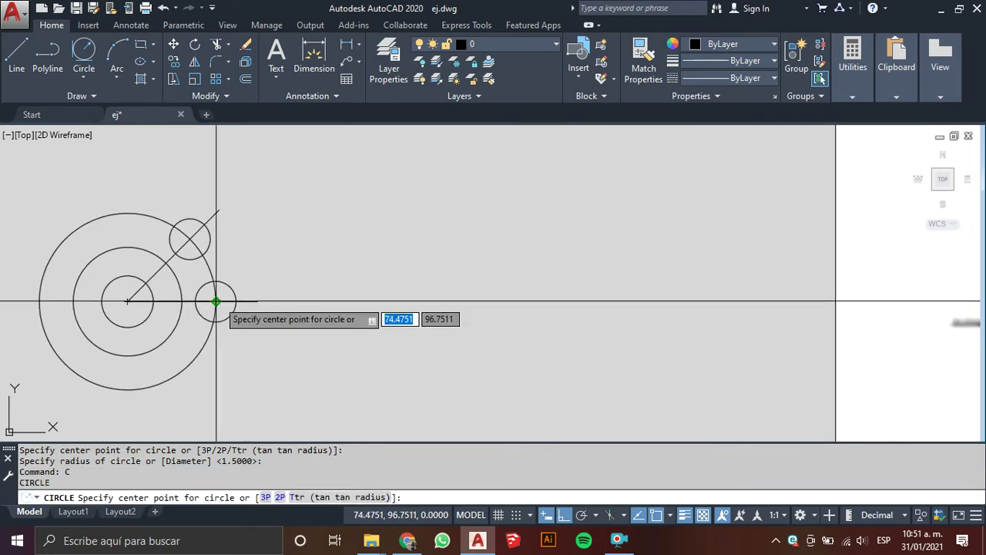
{"action": "key", "text": "Escape"}
{"action": "key", "text": "Escape"}
{"action": "key", "text": "Return"}
{"action": "key", "text": "Return"}
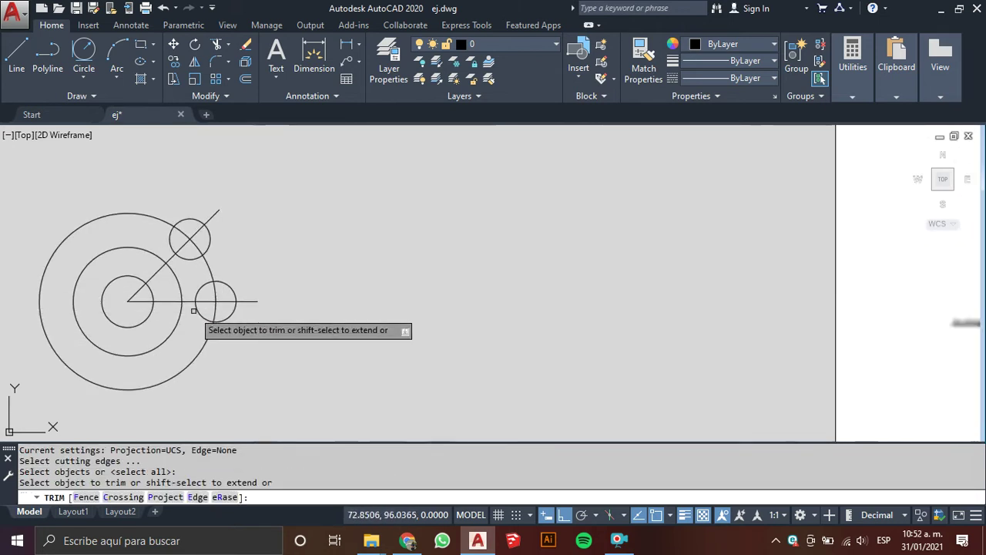
{"action": "left_click", "coordinate": [198, 311]}
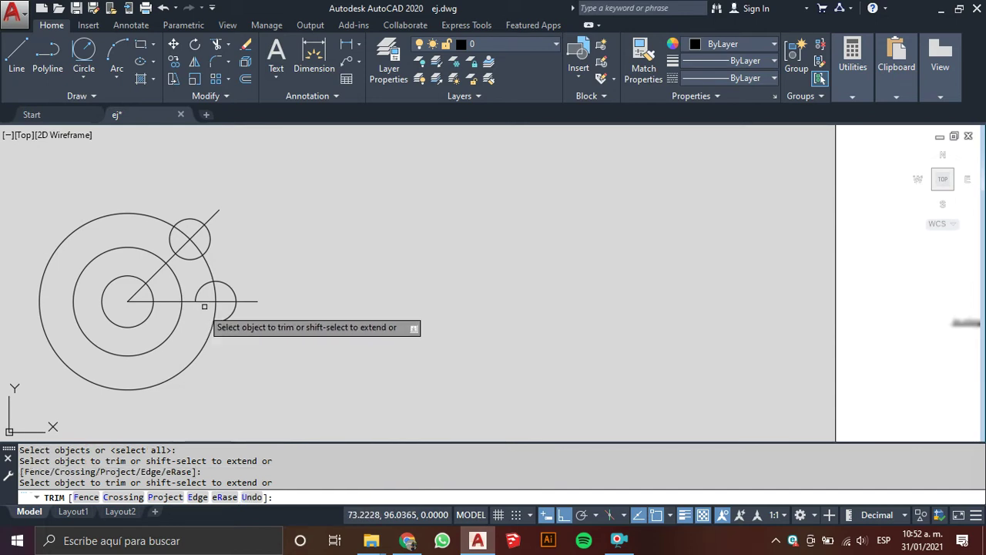
{"action": "left_click", "coordinate": [225, 286]}
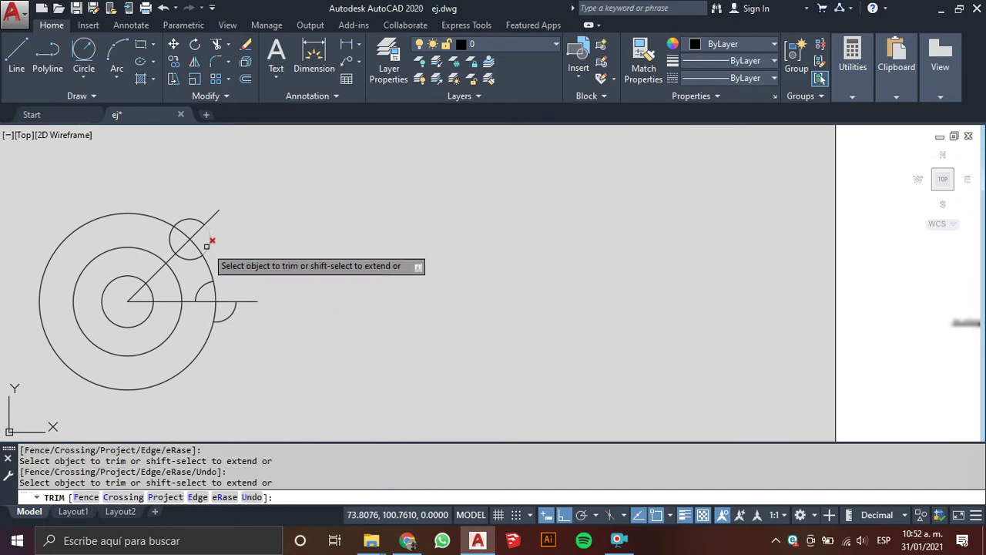
{"action": "left_click", "coordinate": [175, 248]}
{"action": "key", "text": "Escape"}
{"action": "left_click", "coordinate": [191, 221]}
{"action": "left_click", "coordinate": [231, 314]}
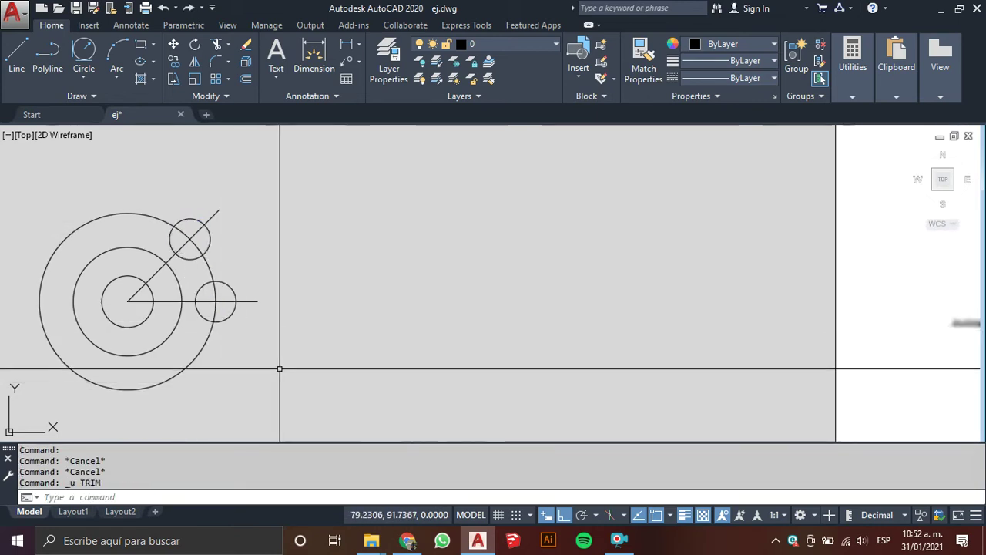
{"action": "scroll", "coordinate": [284, 365], "scroll_direction": "down", "scroll_amount": 2}
Draw a radius 3.5 circle around the right small circle.
{"action": "scroll", "coordinate": [534, 344], "scroll_direction": "down", "scroll_amount": 7}
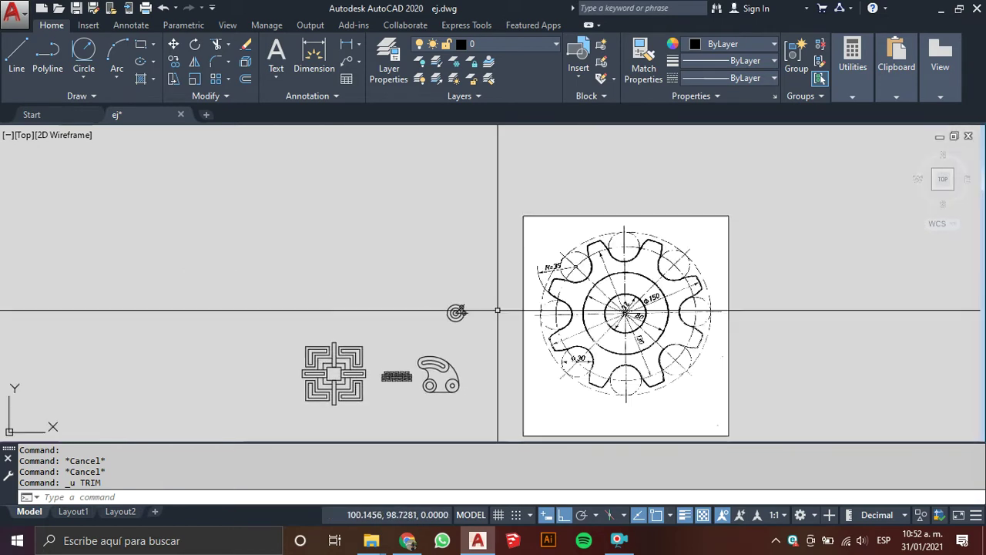
{"action": "scroll", "coordinate": [497, 310], "scroll_direction": "up", "scroll_amount": 3}
{"action": "scroll", "coordinate": [434, 326], "scroll_direction": "up", "scroll_amount": 4}
{"action": "middle_click_drag", "start_coordinate": [434, 326], "coordinate": [414, 394]}
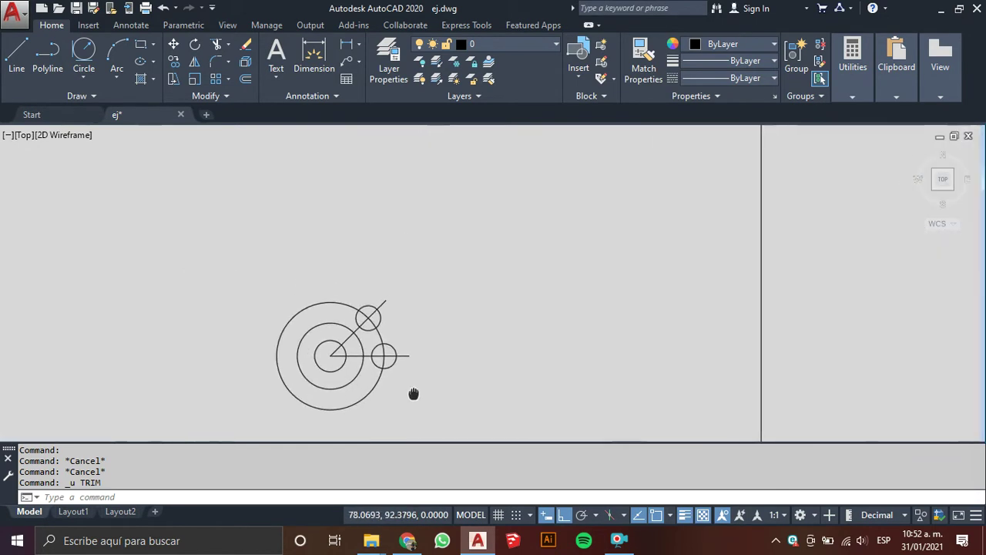
{"action": "type", "text": "c"}
{"action": "key", "text": "Return"}
{"action": "scroll", "coordinate": [411, 370], "scroll_direction": "up", "scroll_amount": 4}
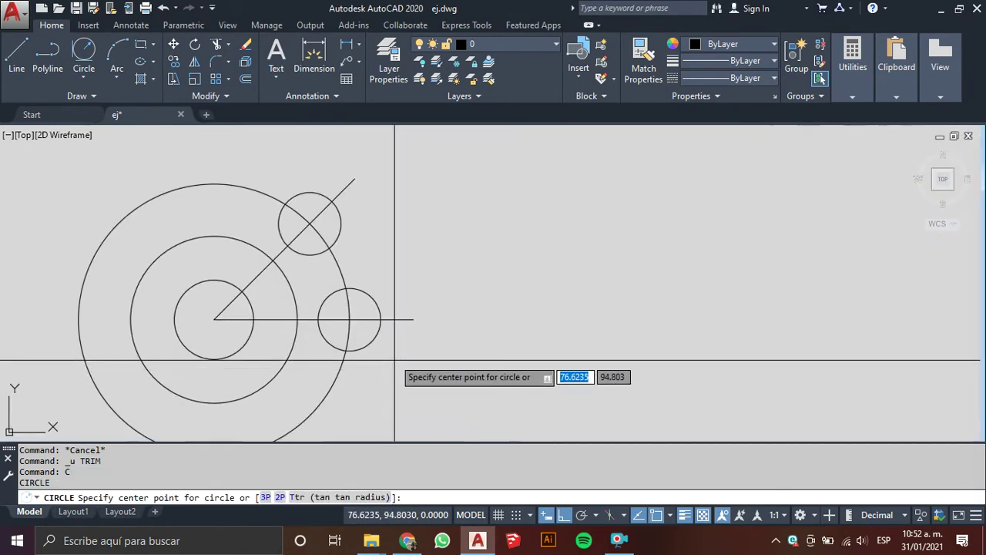
{"action": "left_click", "coordinate": [349, 319]}
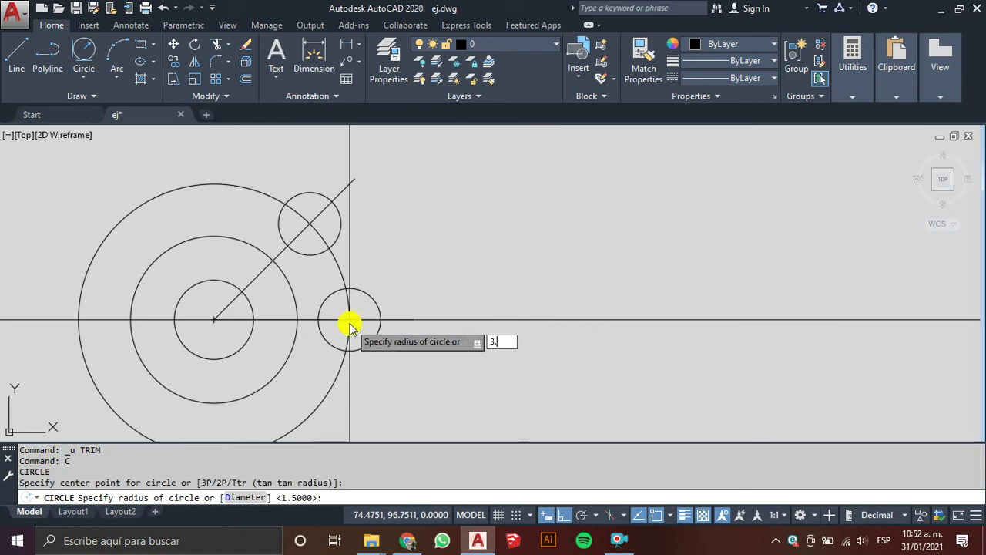
{"action": "type", "text": "5"}
{"action": "scroll", "coordinate": [356, 324], "scroll_direction": "down", "scroll_amount": 4}
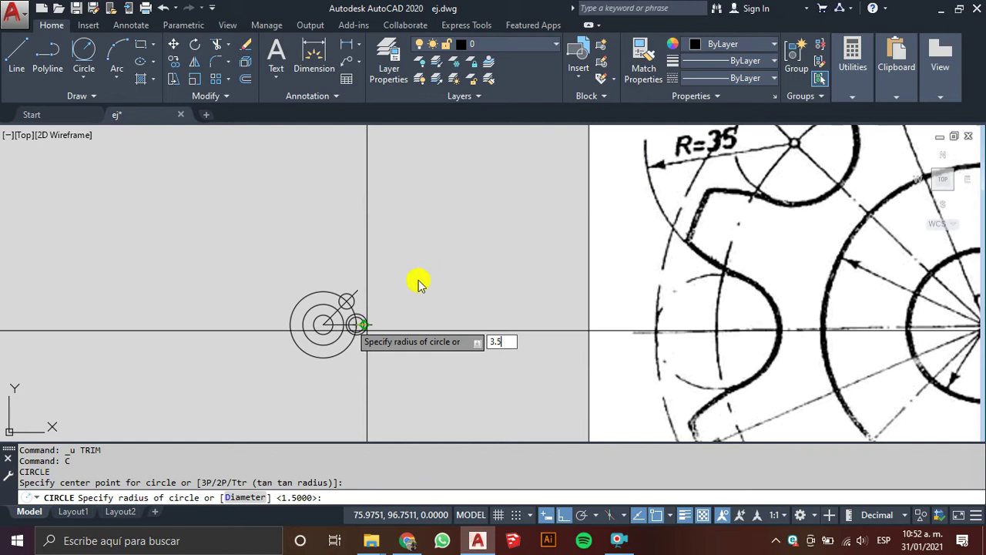
{"action": "scroll", "coordinate": [367, 331], "scroll_direction": "up", "scroll_amount": 2}
{"action": "scroll", "coordinate": [346, 326], "scroll_direction": "up", "scroll_amount": 2}
{"action": "key", "text": "Return"}
{"action": "scroll", "coordinate": [287, 268], "scroll_direction": "up", "scroll_amount": 2}
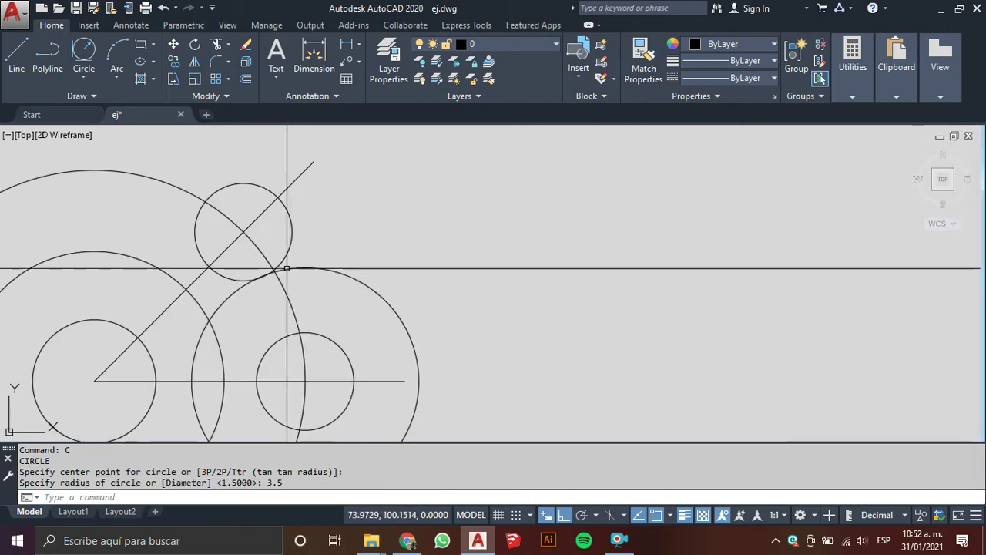
Draw another radius 3.5 circle around the upper small circle.
{"action": "key", "text": "Return"}
{"action": "scroll", "coordinate": [245, 229], "scroll_direction": "up", "scroll_amount": 2}
{"action": "left_click", "coordinate": [241, 227]}
{"action": "scroll", "coordinate": [308, 278], "scroll_direction": "down", "scroll_amount": 2}
{"action": "scroll", "coordinate": [333, 292], "scroll_direction": "down", "scroll_amount": 3}
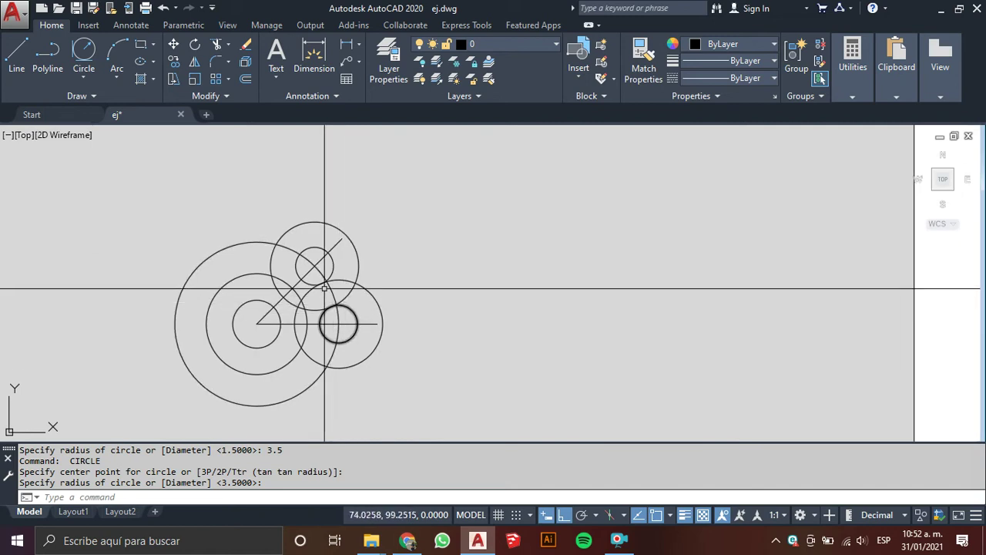
{"action": "scroll", "coordinate": [333, 292], "scroll_direction": "up", "scroll_amount": 2}
{"action": "scroll", "coordinate": [339, 293], "scroll_direction": "up", "scroll_amount": 2}
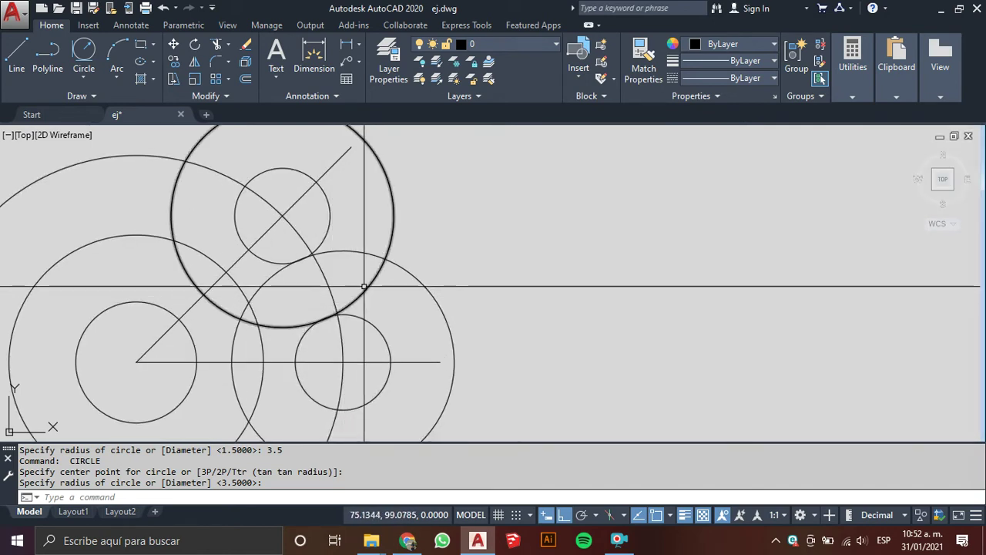
{"action": "scroll", "coordinate": [527, 291], "scroll_direction": "down", "scroll_amount": 5}
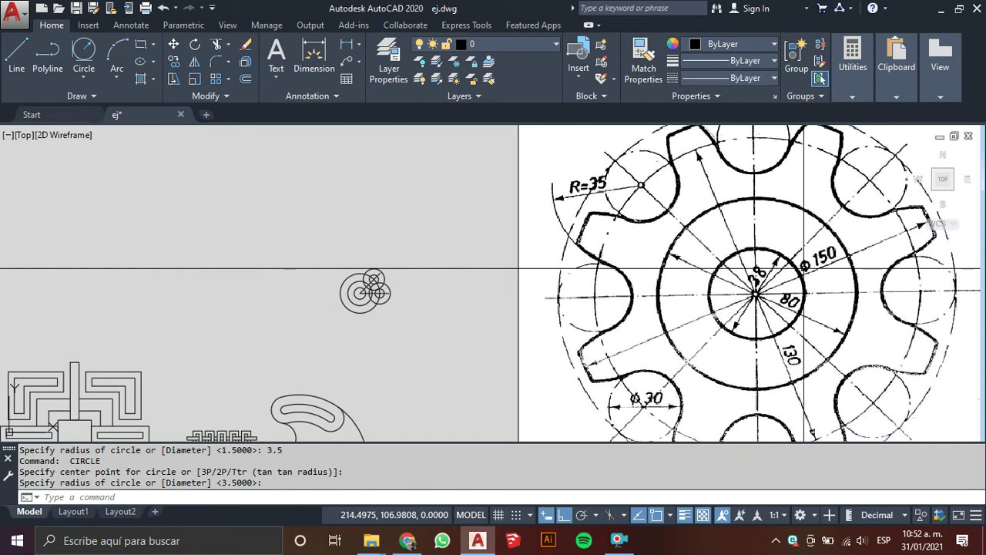
{"action": "scroll", "coordinate": [381, 287], "scroll_direction": "up", "scroll_amount": 7}
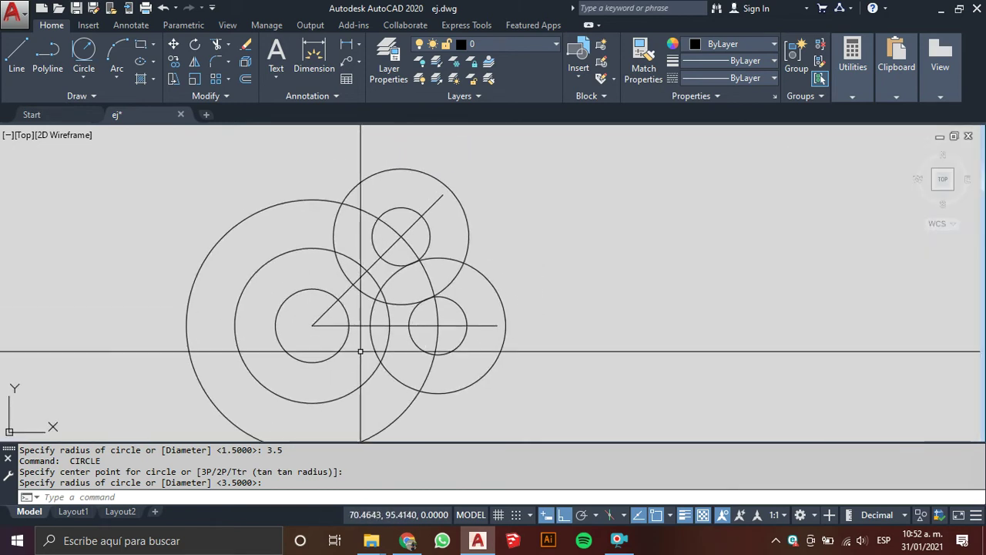
{"action": "type", "text": "c"}
{"action": "key", "text": "Return"}
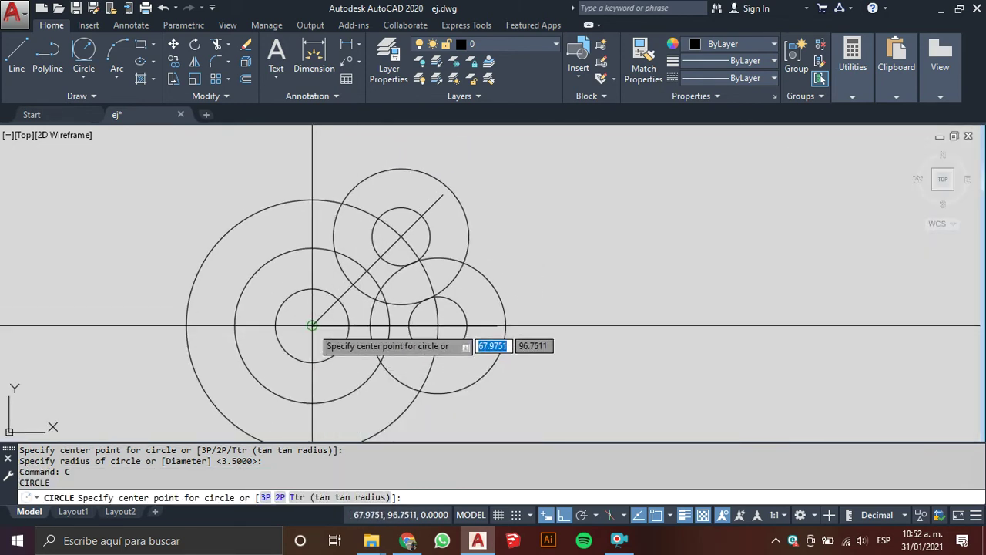
Draw a diameter-15 circle centred on the gear centre, concentric with the others.
{"action": "left_click", "coordinate": [312, 325]}
{"action": "key", "text": "Return"}
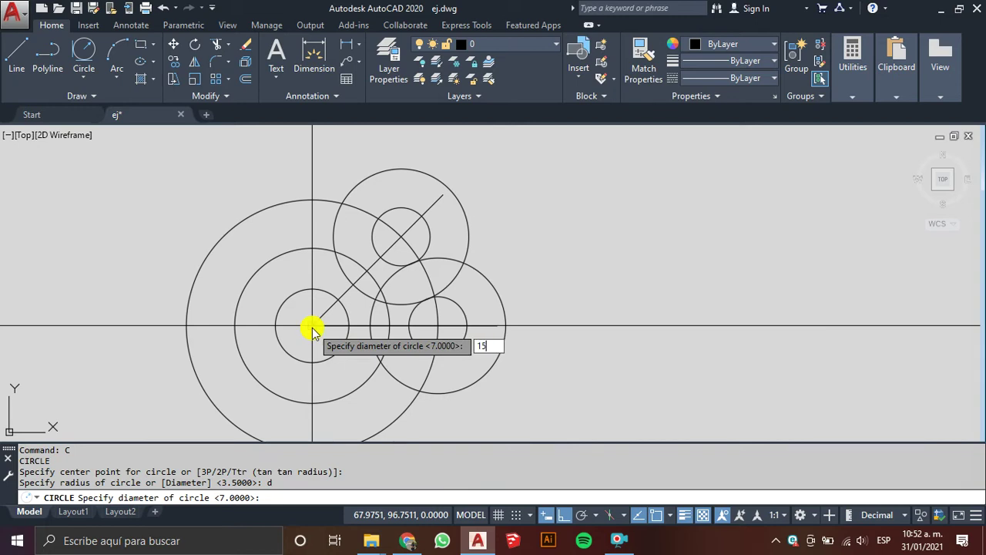
{"action": "type", "text": "5"}
{"action": "key", "text": "Return"}
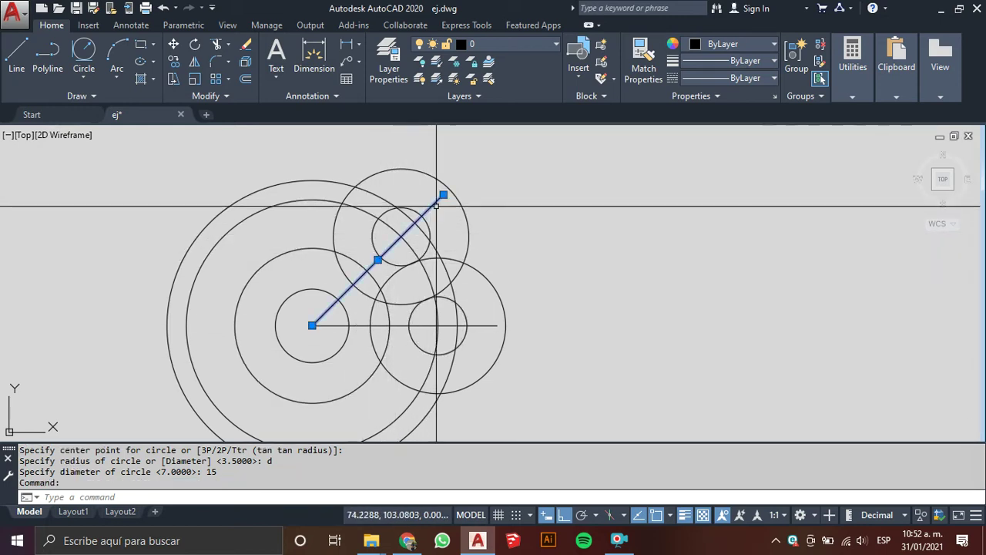
{"action": "left_click", "coordinate": [479, 325]}
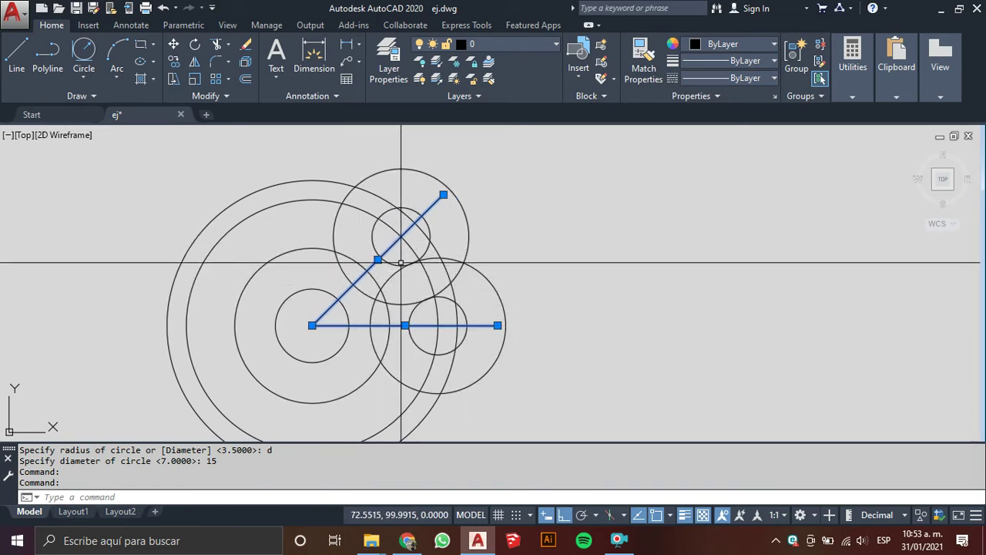
{"action": "key", "text": "Escape"}
{"action": "key", "text": "Escape"}
{"action": "middle_click_drag", "start_coordinate": [381, 272], "coordinate": [380, 273]}
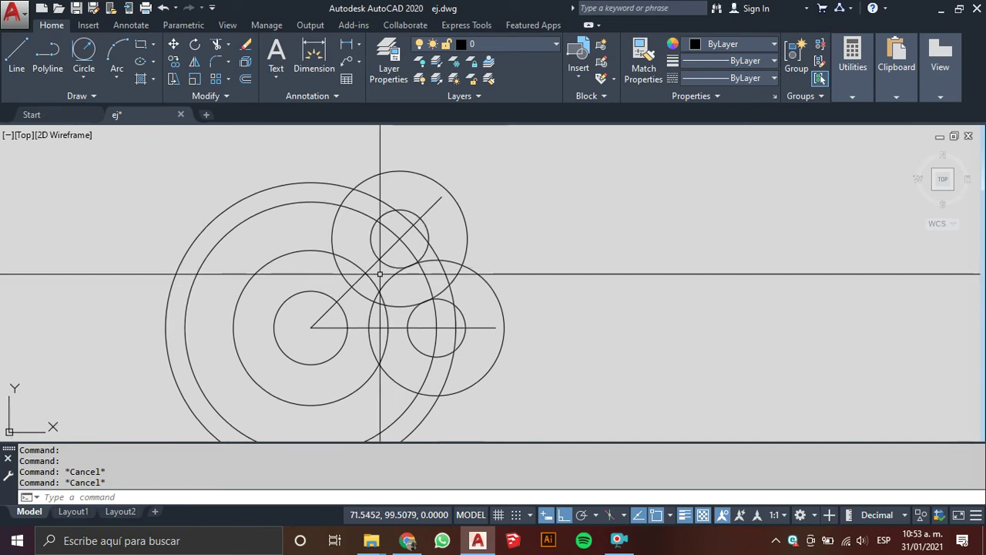
{"action": "type", "text": "tr"}
Try trimming the overlapping curves, then cancel the trim.
{"action": "key", "text": "Return"}
{"action": "scroll", "coordinate": [374, 269], "scroll_direction": "up", "scroll_amount": 2}
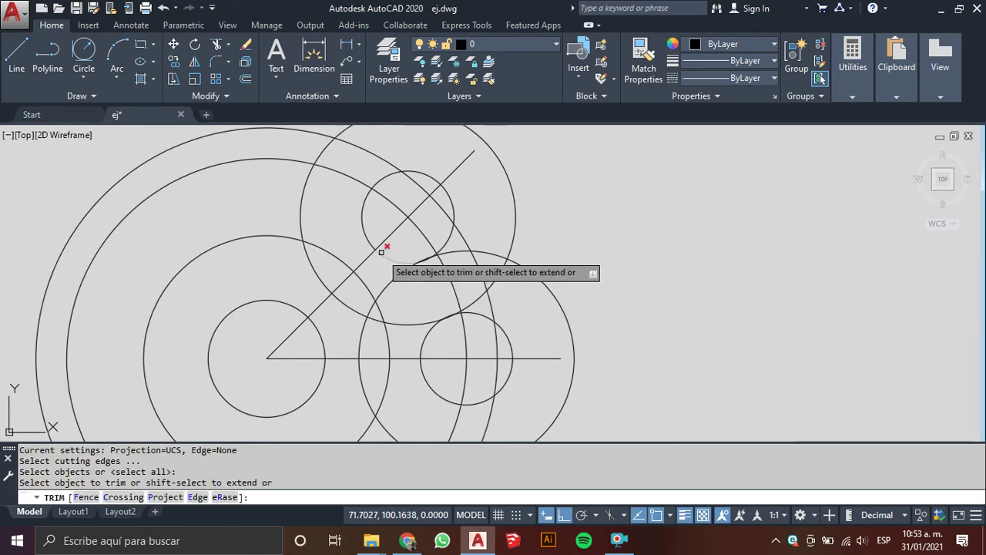
{"action": "scroll", "coordinate": [366, 243], "scroll_direction": "up", "scroll_amount": 2}
{"action": "scroll", "coordinate": [374, 251], "scroll_direction": "down", "scroll_amount": 3}
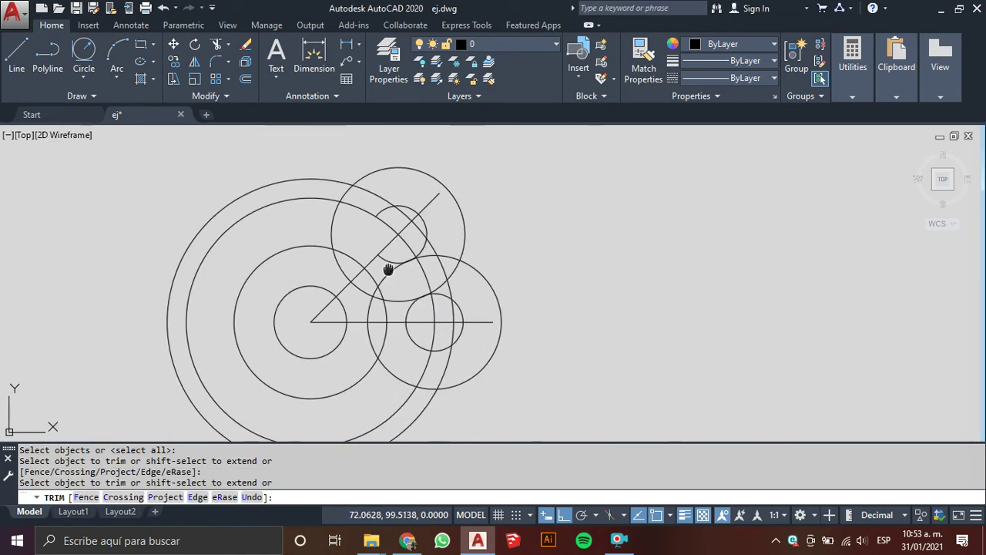
{"action": "scroll", "coordinate": [393, 255], "scroll_direction": "up", "scroll_amount": 1}
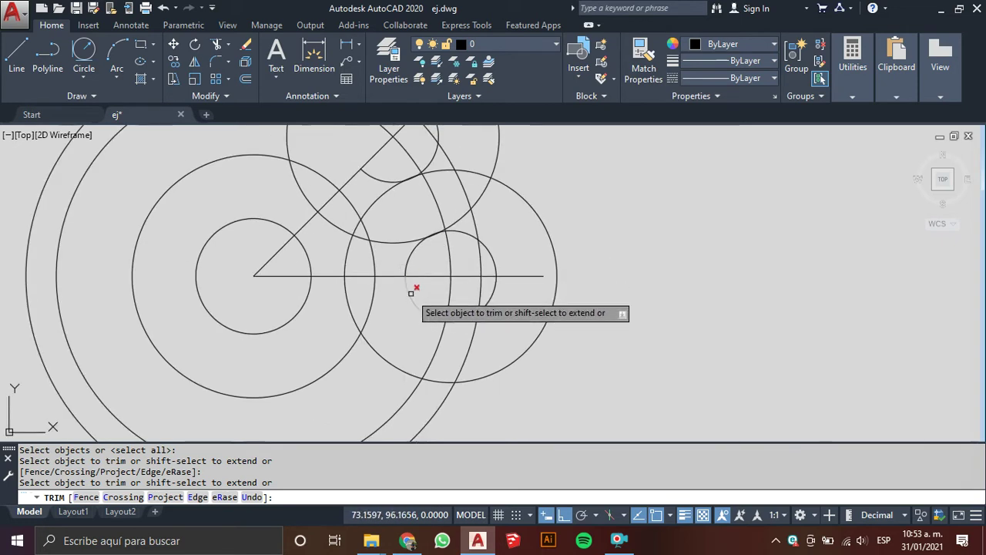
{"action": "scroll", "coordinate": [411, 293], "scroll_direction": "down", "scroll_amount": 1}
{"action": "scroll", "coordinate": [416, 254], "scroll_direction": "down", "scroll_amount": 1}
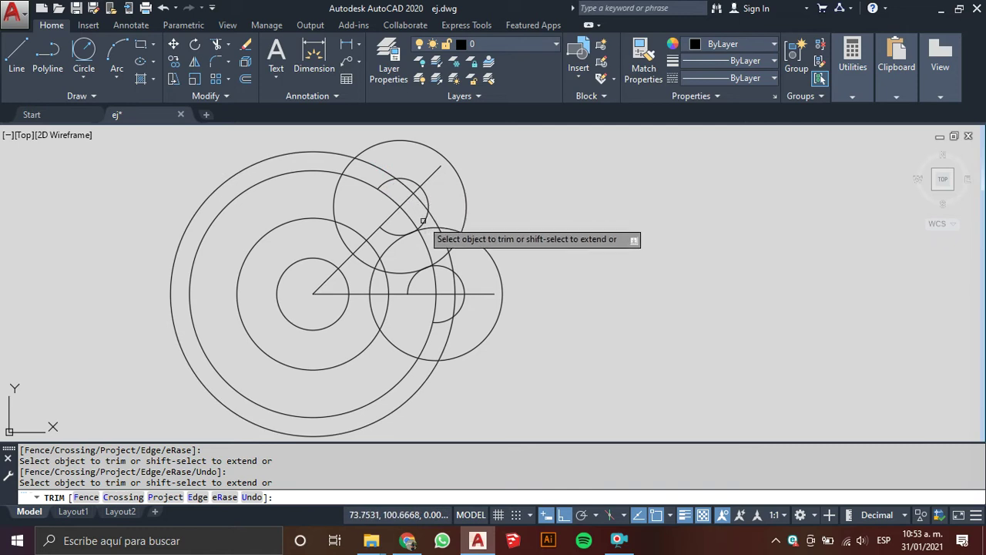
{"action": "scroll", "coordinate": [437, 223], "scroll_direction": "up", "scroll_amount": 3}
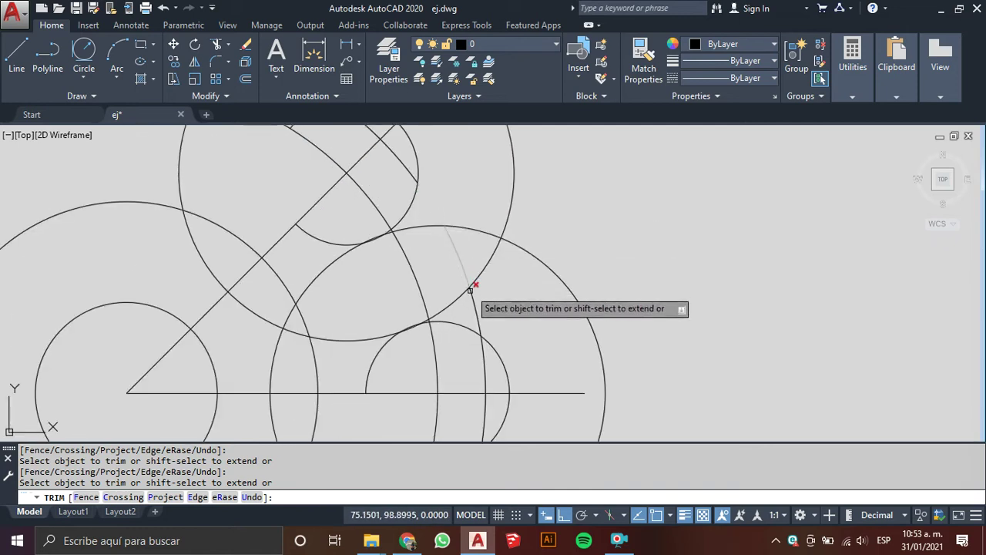
{"action": "key", "text": "Escape"}
{"action": "scroll", "coordinate": [470, 266], "scroll_direction": "down", "scroll_amount": 2}
{"action": "scroll", "coordinate": [458, 250], "scroll_direction": "down", "scroll_amount": 2}
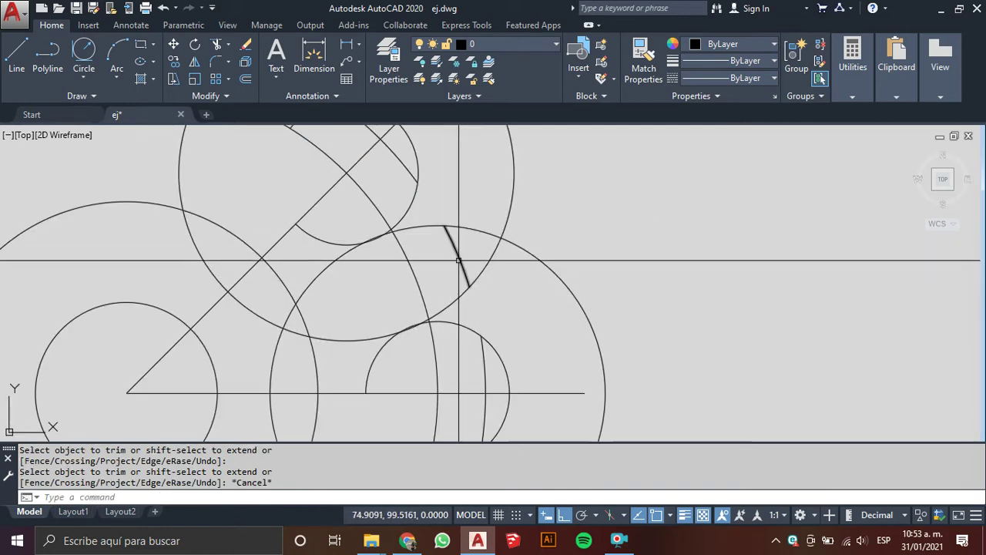
Erase the outer arc and select the large outer circle.
{"action": "left_click", "coordinate": [337, 162]}
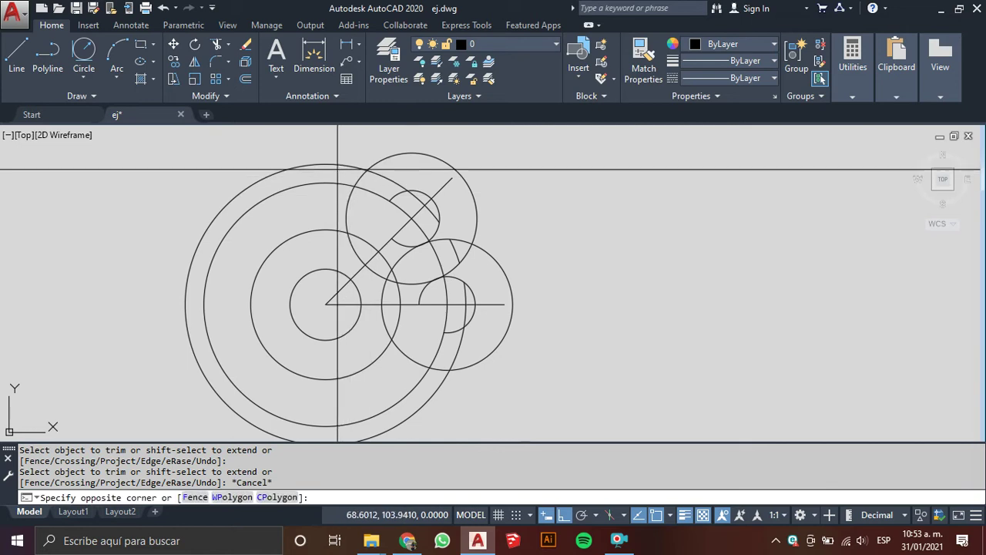
{"action": "left_click", "coordinate": [321, 158]}
{"action": "type", "text": "e"}
{"action": "key", "text": "Return"}
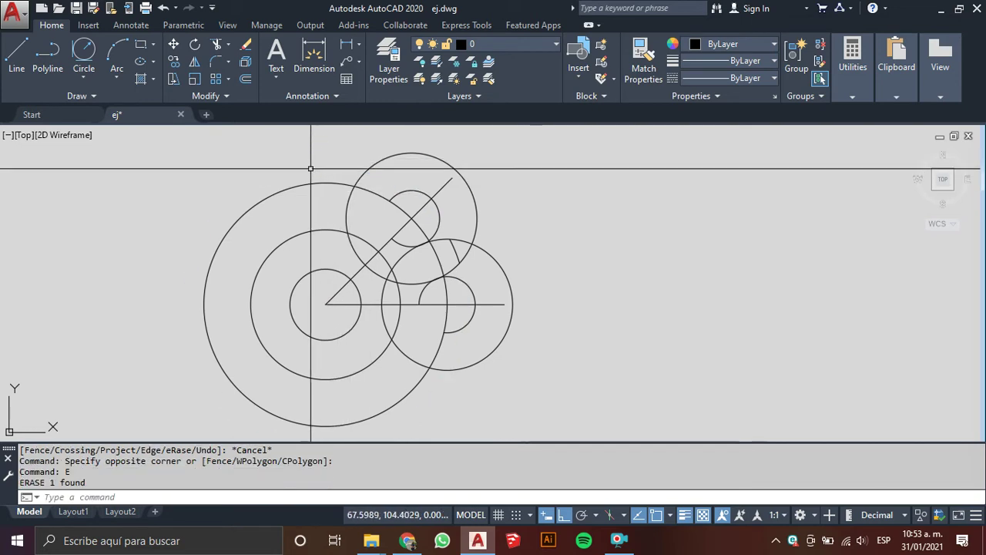
{"action": "left_click", "coordinate": [307, 182]}
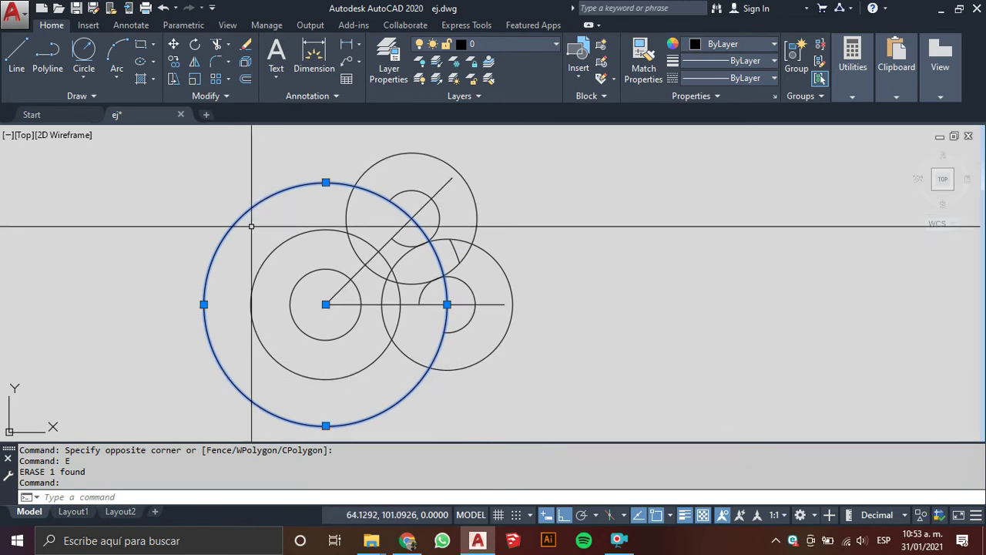
{"action": "type", "text": "E"}
{"action": "scroll", "coordinate": [428, 250], "scroll_direction": "up", "scroll_amount": 2}
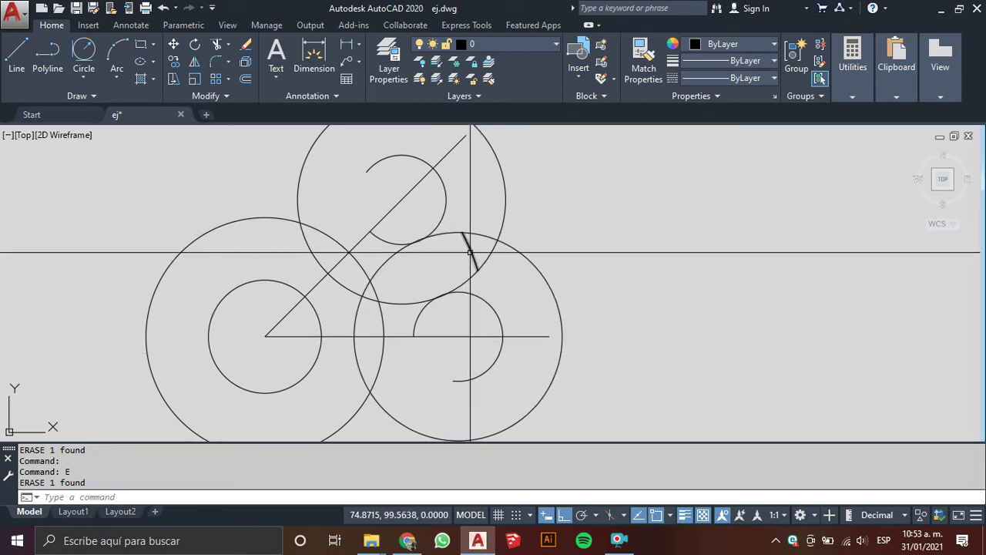
{"action": "type", "text": "TR"}
Trim the upper circle's arc back at the short slanted line.
{"action": "key", "text": "Return"}
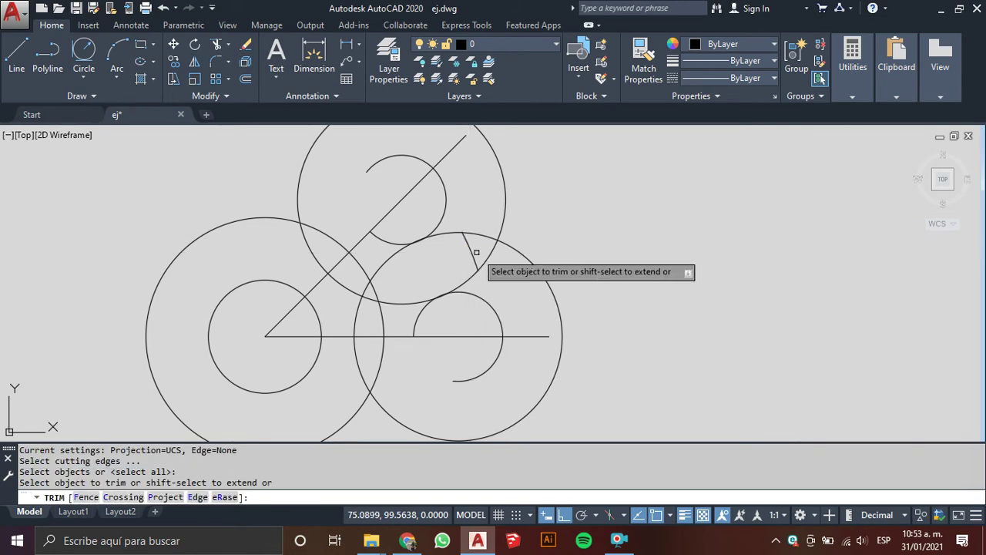
{"action": "left_click", "coordinate": [488, 254]}
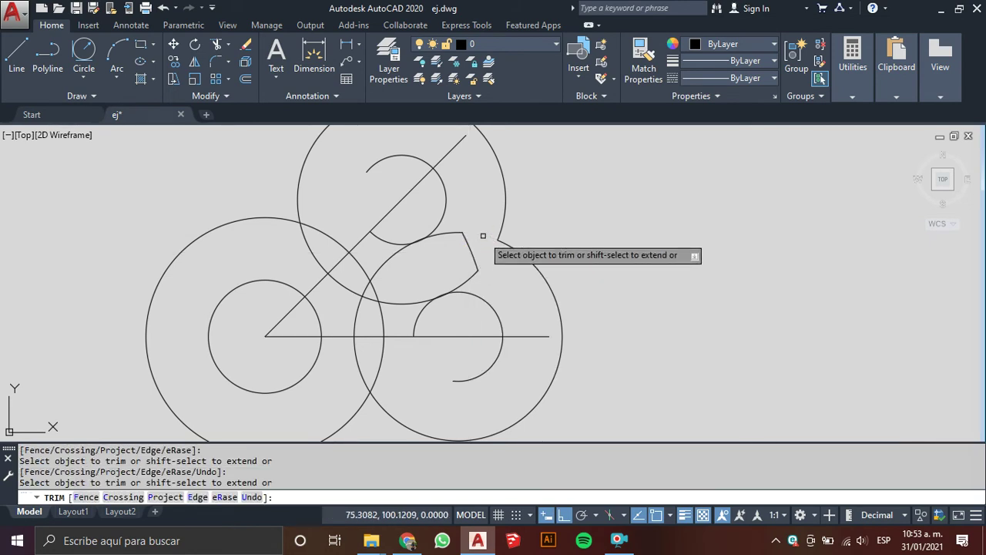
{"action": "key", "text": "Escape"}
{"action": "left_click", "coordinate": [501, 234]}
{"action": "left_click", "coordinate": [476, 263]}
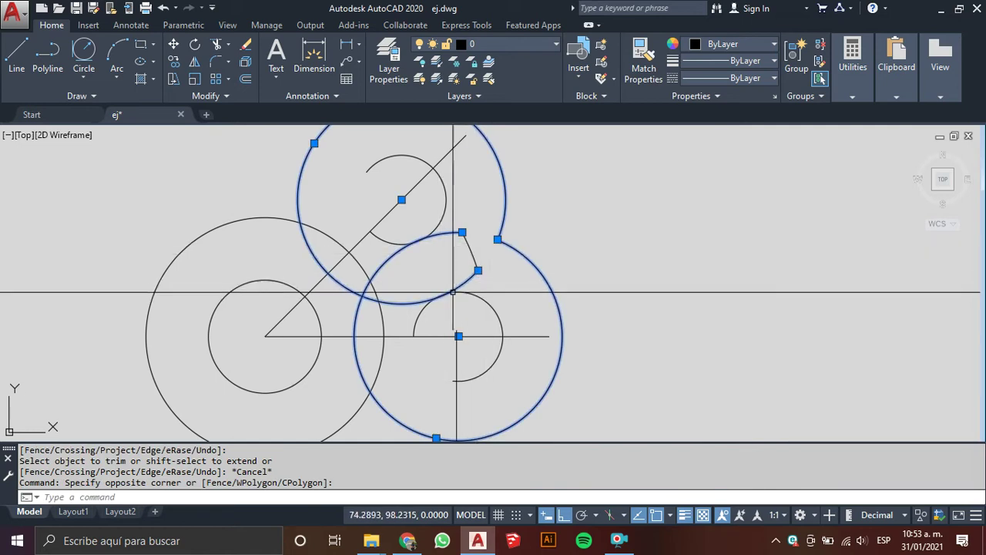
{"action": "key", "text": "Escape"}
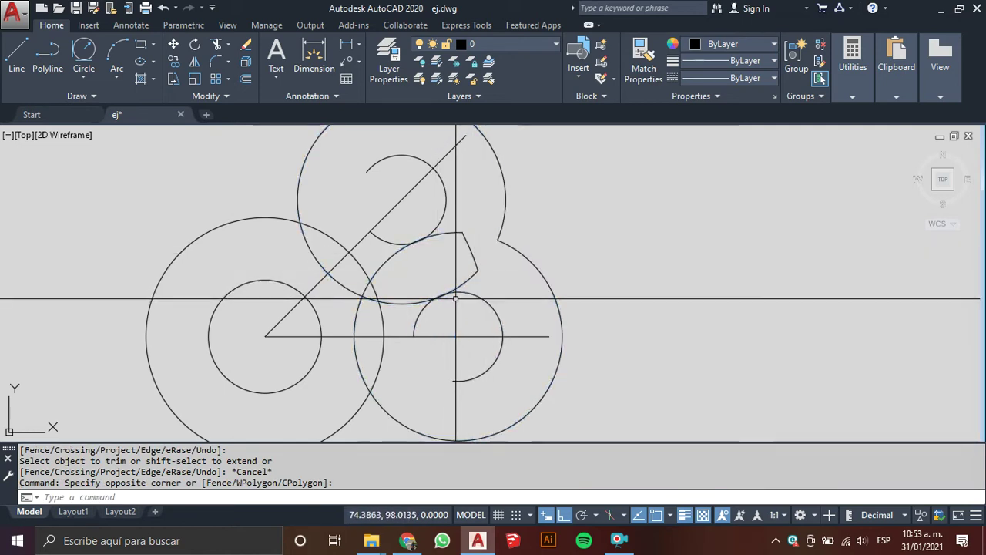
{"action": "type", "text": "f"}
{"action": "key", "text": "Return"}
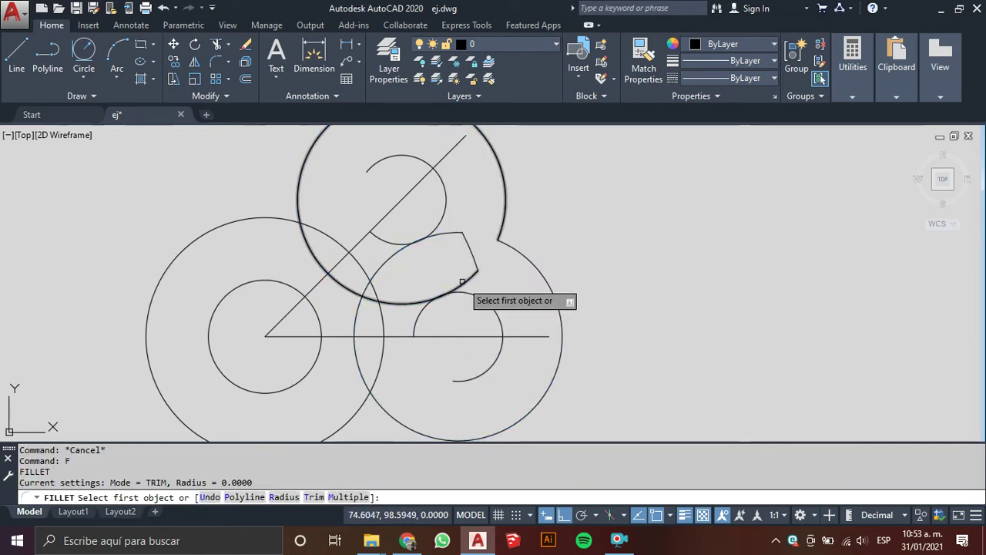
Fillet the large upper circle and then the small upper circle to the arc at radius 0.
{"action": "left_click", "coordinate": [463, 283]}
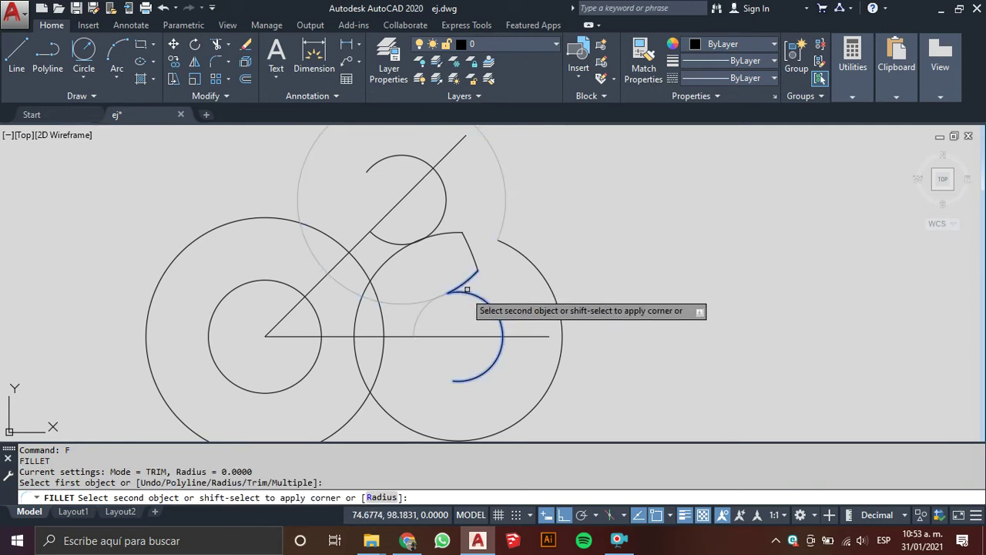
{"action": "left_click", "coordinate": [418, 312]}
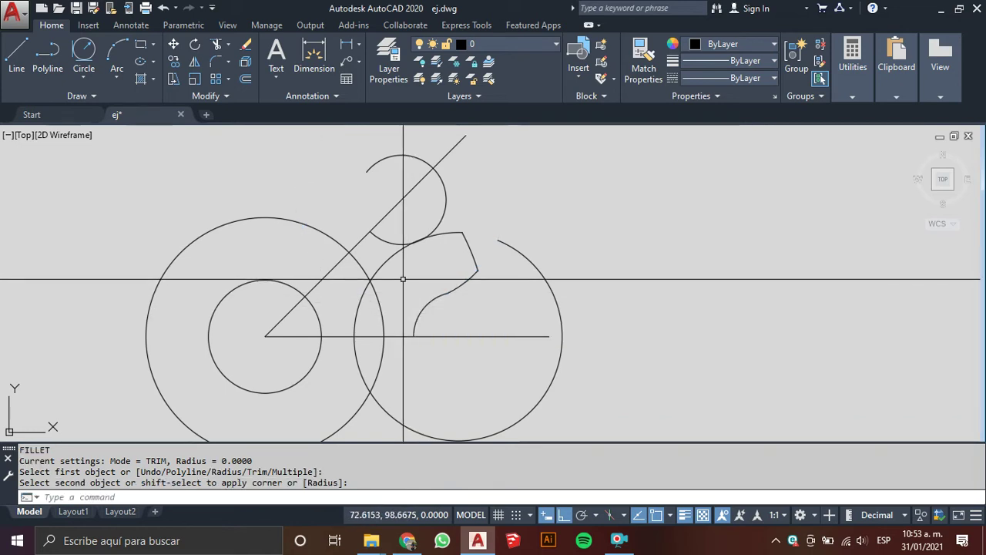
{"action": "key", "text": "Return"}
{"action": "left_click", "coordinate": [434, 240]}
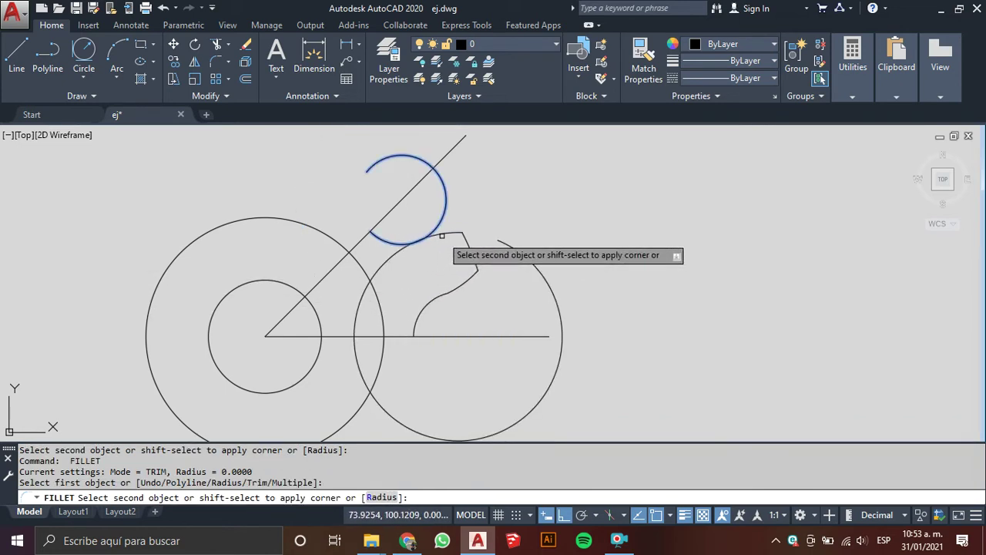
{"action": "left_click", "coordinate": [447, 232]}
{"action": "key", "text": "Escape"}
{"action": "key", "text": "Escape"}
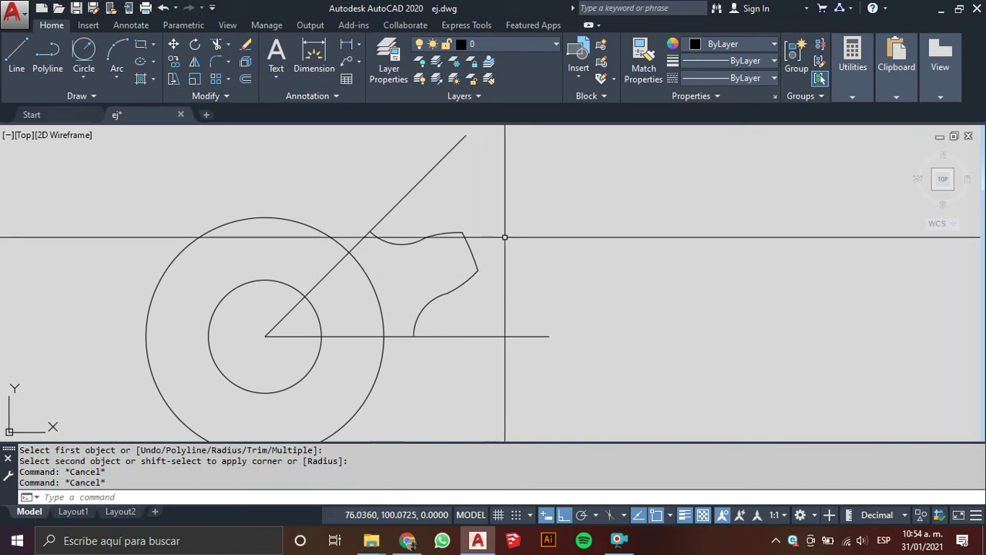
Zoom around the joined tooth outline and cancel an accidental line selection.
{"action": "scroll", "coordinate": [521, 216], "scroll_direction": "down", "scroll_amount": 3}
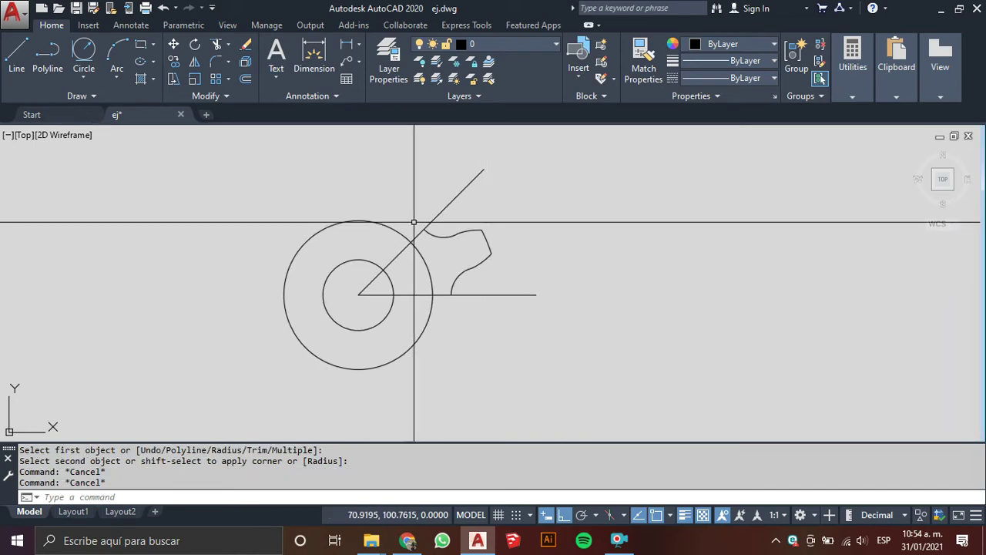
{"action": "scroll", "coordinate": [452, 235], "scroll_direction": "up", "scroll_amount": 4}
{"action": "scroll", "coordinate": [425, 232], "scroll_direction": "down", "scroll_amount": 4}
{"action": "scroll", "coordinate": [425, 232], "scroll_direction": "up", "scroll_amount": 4}
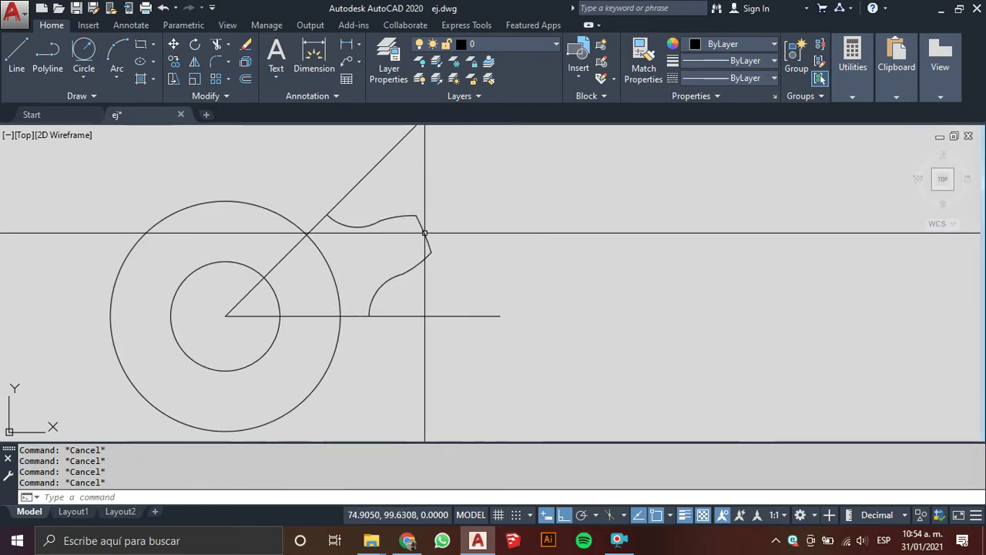
{"action": "left_click", "coordinate": [378, 182]}
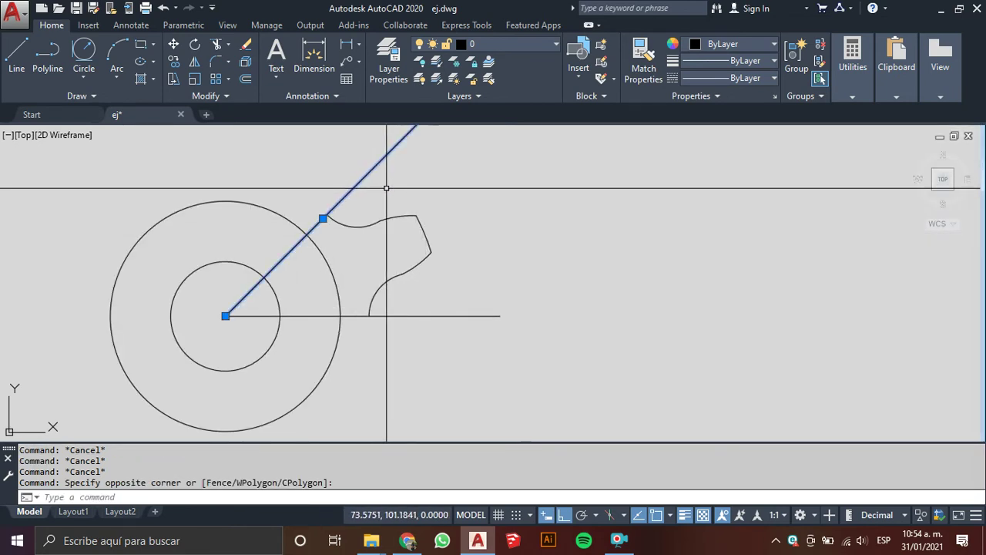
{"action": "key", "text": "Escape"}
{"action": "key", "text": "Escape"}
Begin a new circle centred on the hub centre.
{"action": "scroll", "coordinate": [412, 176], "scroll_direction": "down", "scroll_amount": 3}
{"action": "scroll", "coordinate": [431, 200], "scroll_direction": "down", "scroll_amount": 2}
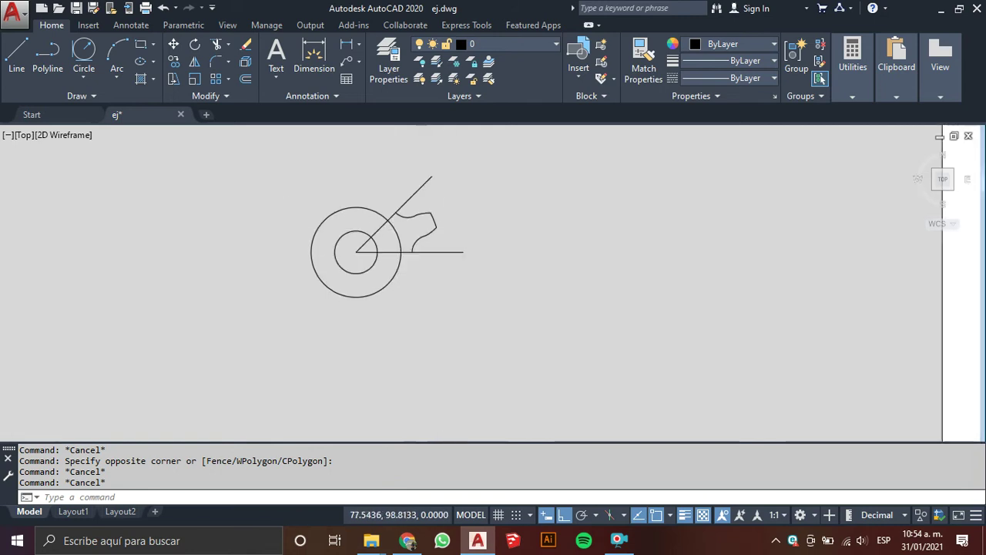
{"action": "scroll", "coordinate": [462, 230], "scroll_direction": "down", "scroll_amount": 5}
{"action": "scroll", "coordinate": [440, 260], "scroll_direction": "up", "scroll_amount": 2}
{"action": "scroll", "coordinate": [444, 243], "scroll_direction": "up", "scroll_amount": 3}
{"action": "key", "text": "Escape"}
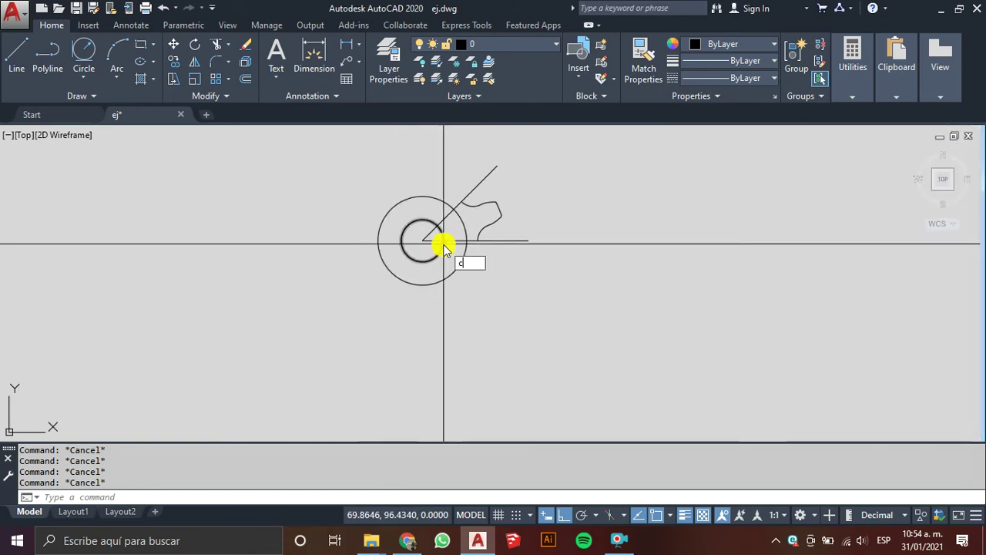
{"action": "key", "text": "Return"}
{"action": "left_click", "coordinate": [423, 240]}
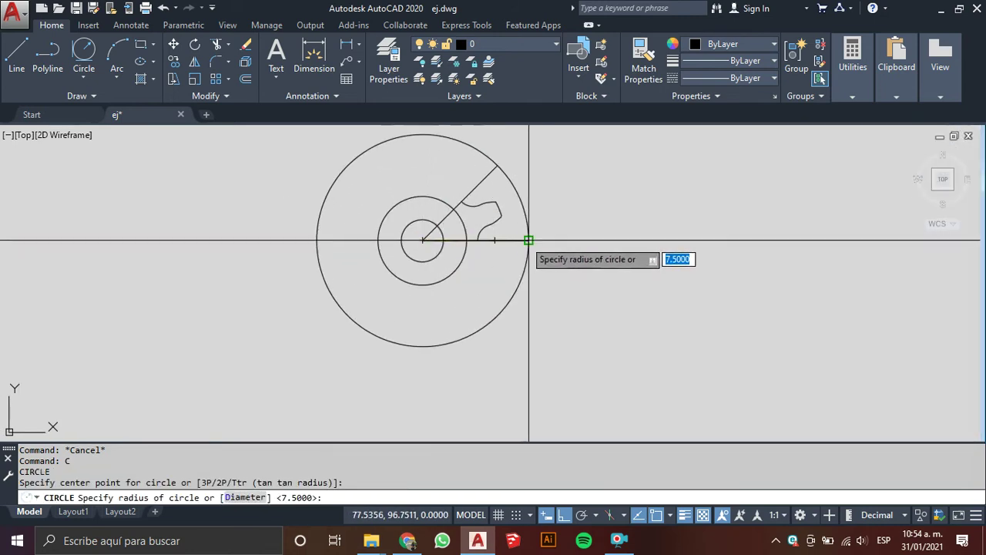
Abandon the circle and window-select the tooth and its guide lines for an array.
{"action": "key", "text": "Escape"}
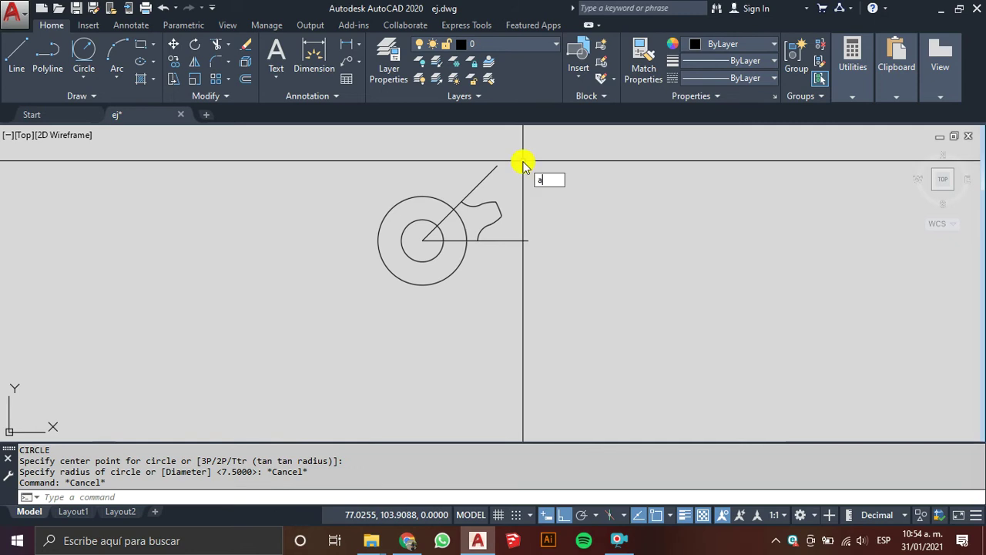
{"action": "type", "text": "AR"}
{"action": "key", "text": "Return"}
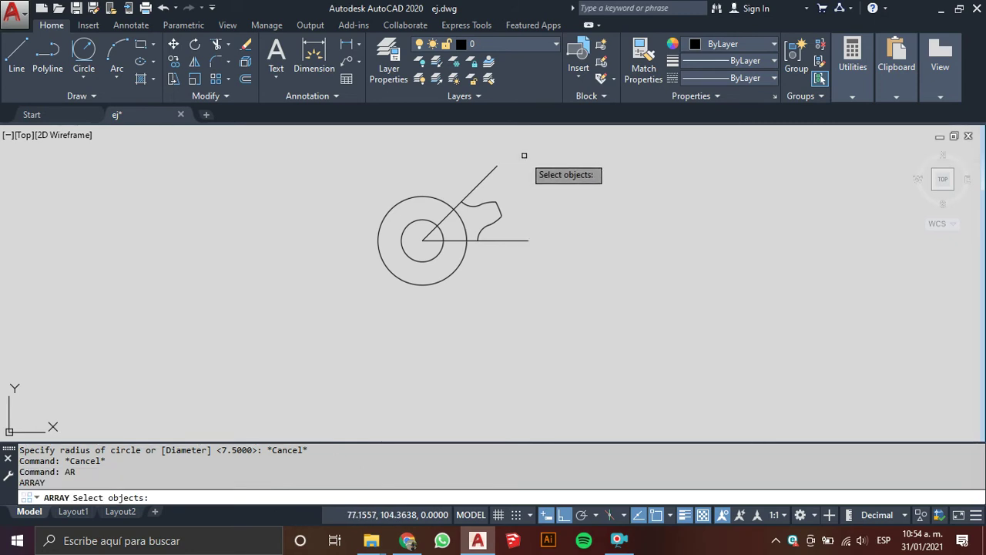
{"action": "left_click", "coordinate": [524, 156]}
{"action": "left_click", "coordinate": [484, 255]}
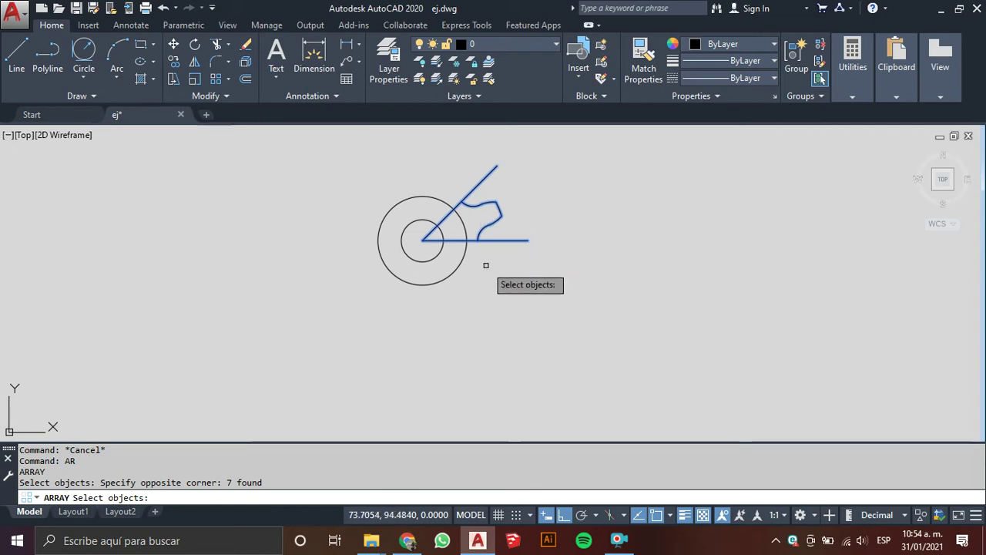
{"action": "key", "text": "Return"}
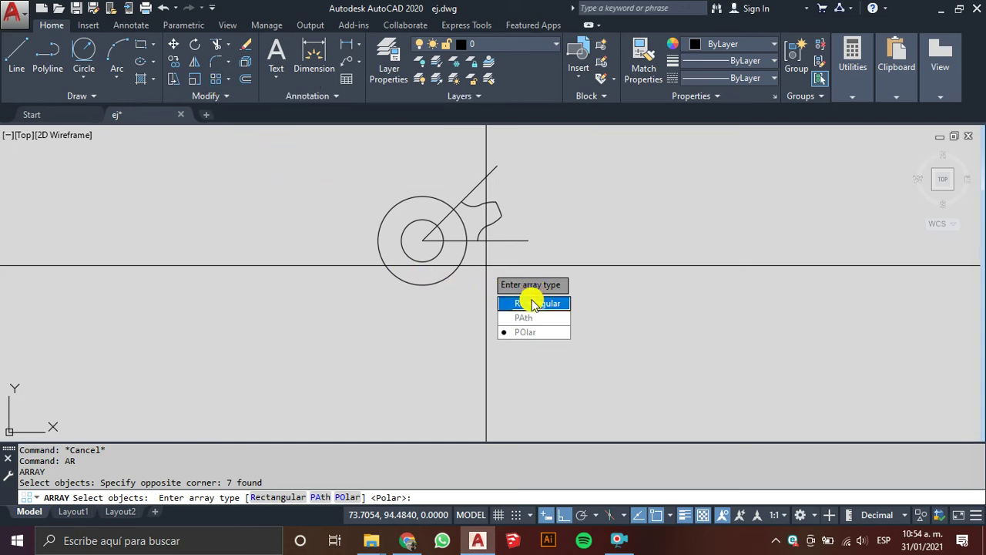
Make a polar array of 8 items around the hub centre, checking against the reference image.
{"action": "left_click", "coordinate": [522, 332]}
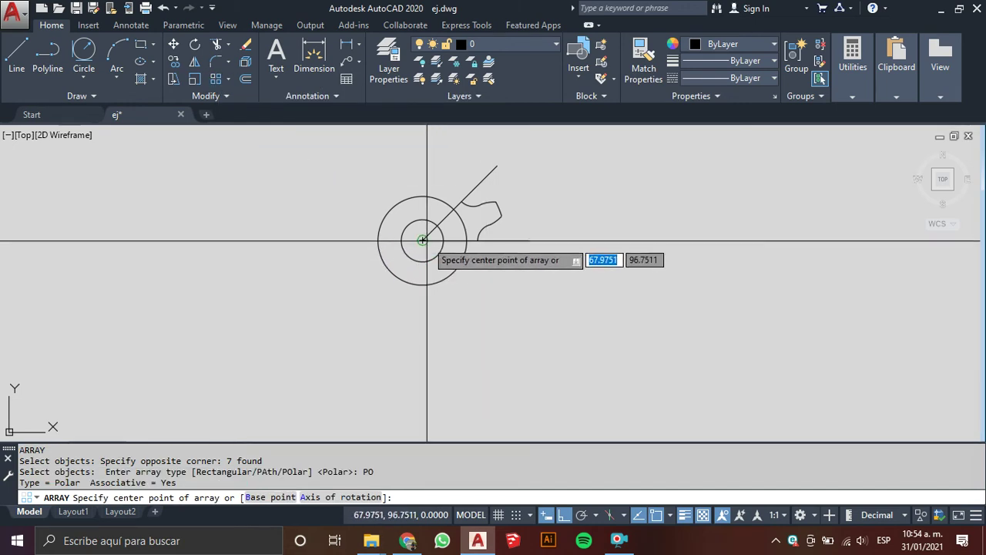
{"action": "left_click", "coordinate": [422, 240]}
{"action": "type", "text": "8"}
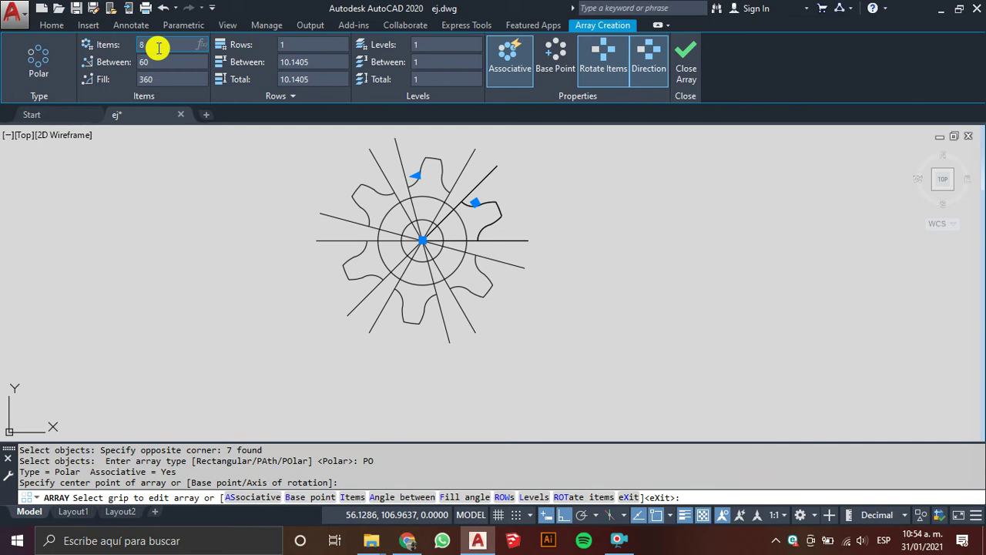
{"action": "key", "text": "Return"}
{"action": "scroll", "coordinate": [621, 319], "scroll_direction": "down", "scroll_amount": 1}
{"action": "middle_click_drag", "start_coordinate": [621, 319], "coordinate": [423, 346]}
{"action": "scroll", "coordinate": [423, 346], "scroll_direction": "down", "scroll_amount": 2}
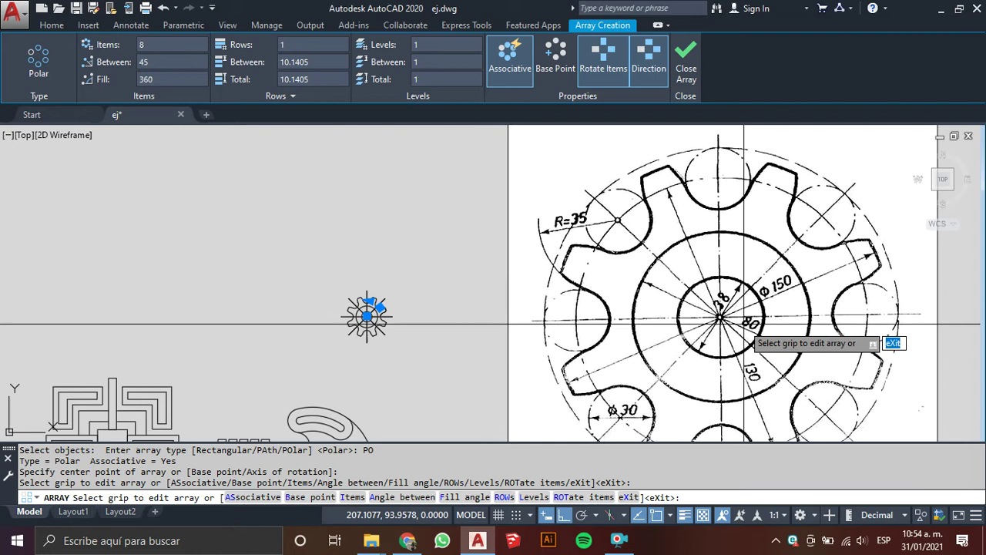
{"action": "scroll", "coordinate": [378, 326], "scroll_direction": "up", "scroll_amount": 2}
{"action": "scroll", "coordinate": [359, 326], "scroll_direction": "up", "scroll_amount": 5}
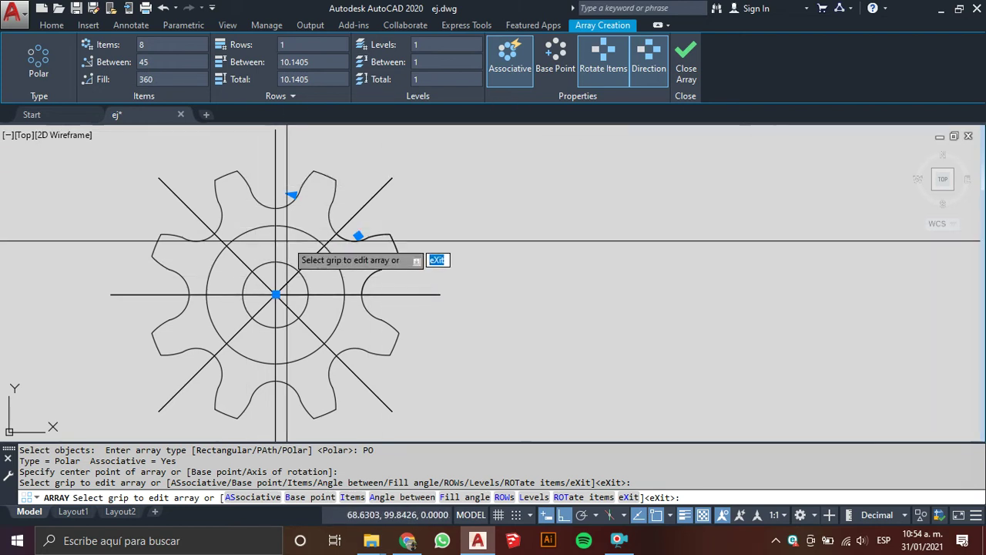
{"action": "key", "text": "Return"}
{"action": "left_click", "coordinate": [374, 255]}
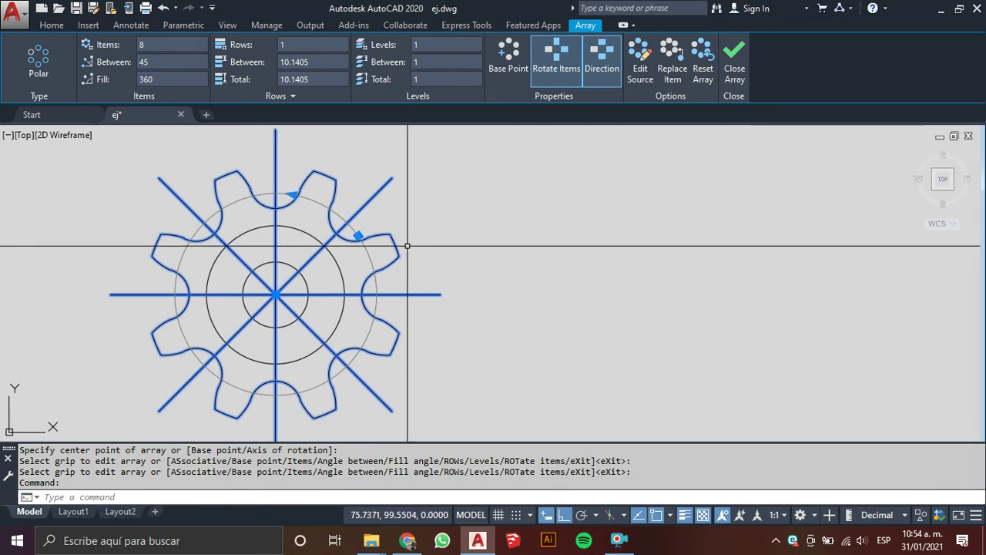
{"action": "left_click", "coordinate": [43, 26]}
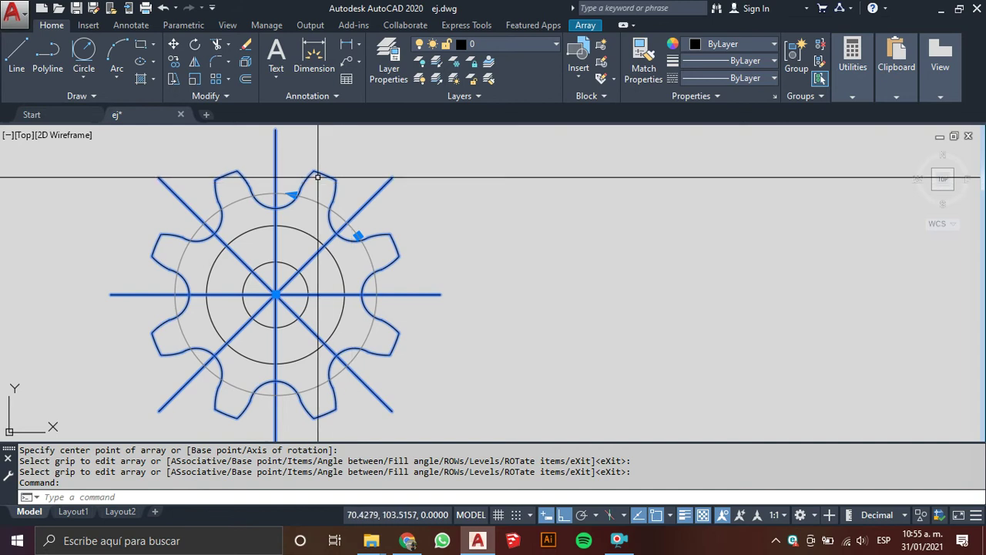
Explode the gear array into separate pieces with X.
{"action": "type", "text": "x"}
{"action": "key", "text": "Return"}
{"action": "left_click", "coordinate": [379, 193]}
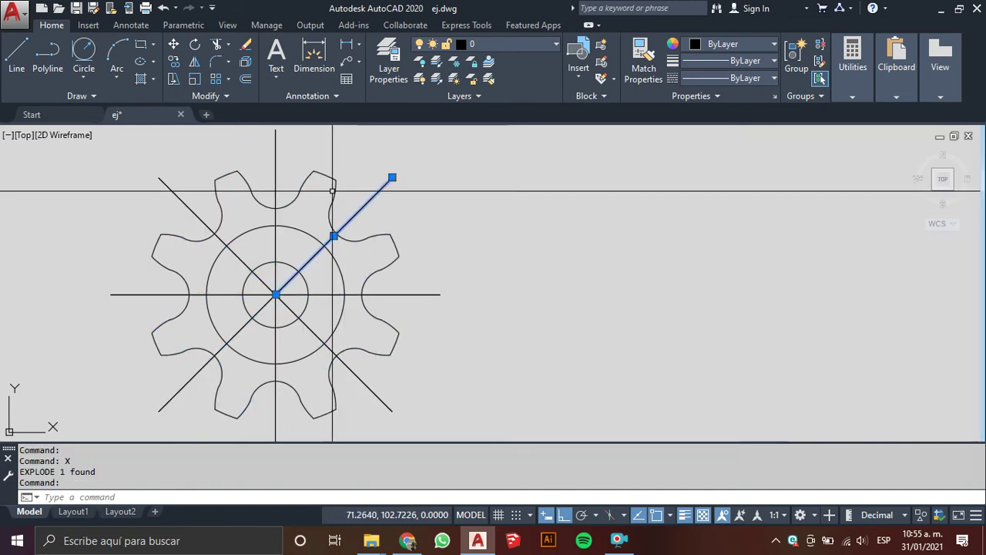
{"action": "left_click", "coordinate": [294, 160]}
{"action": "left_click", "coordinate": [272, 143]}
{"action": "left_click", "coordinate": [191, 193]}
{"action": "key", "text": "Escape"}
{"action": "key", "text": "Escape"}
Erase the upper-right, upper vertical, upper-left and left horizontal guide lines.
{"action": "type", "text": "e"}
{"action": "key", "text": "Return"}
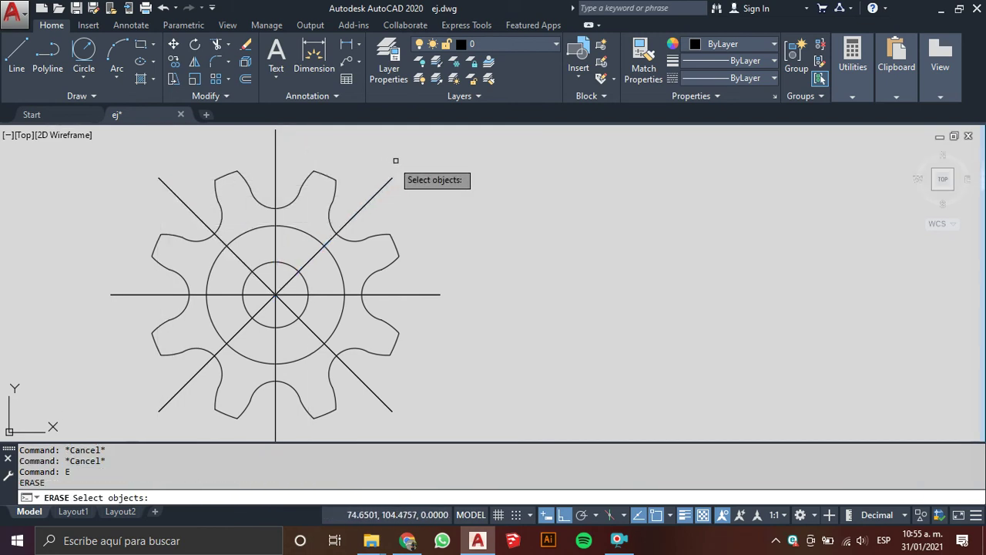
{"action": "left_click", "coordinate": [396, 157]}
{"action": "left_click", "coordinate": [379, 198]}
{"action": "left_click", "coordinate": [280, 156]}
{"action": "left_click", "coordinate": [267, 153]}
{"action": "left_click", "coordinate": [188, 176]}
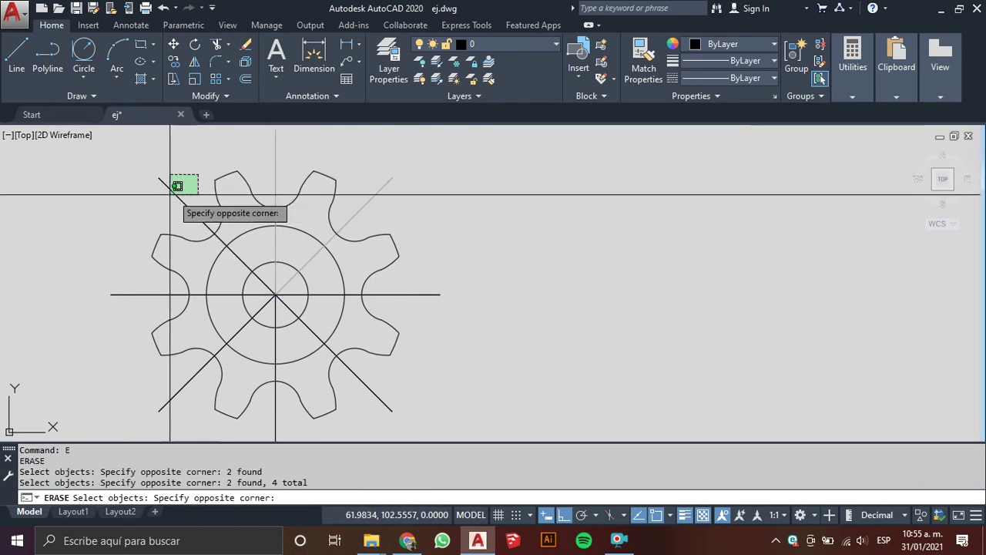
{"action": "left_click", "coordinate": [158, 208]}
{"action": "left_click", "coordinate": [132, 245]}
{"action": "left_click", "coordinate": [95, 323]}
Erase the lower-left, lower vertical, lower-right and right horizontal guide lines.
{"action": "left_click", "coordinate": [191, 414]}
{"action": "left_click", "coordinate": [147, 378]}
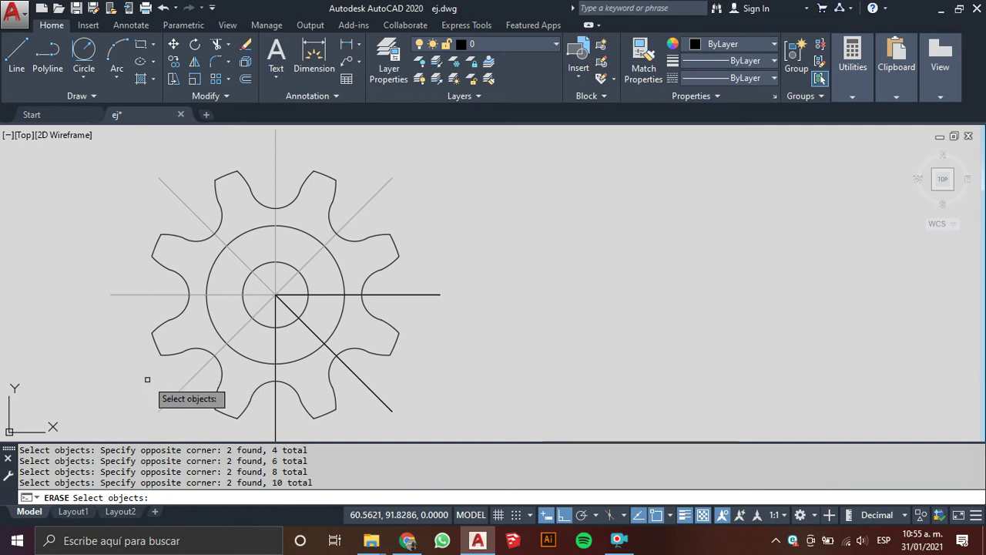
{"action": "middle_click_drag", "start_coordinate": [272, 402], "coordinate": [255, 334]}
{"action": "left_click", "coordinate": [268, 355]}
{"action": "left_click", "coordinate": [245, 364]}
{"action": "left_click", "coordinate": [373, 303]}
{"action": "left_click", "coordinate": [359, 334]}
{"action": "left_click", "coordinate": [424, 198]}
{"action": "left_click", "coordinate": [393, 252]}
{"action": "scroll", "coordinate": [393, 252], "scroll_direction": "down", "scroll_amount": 4}
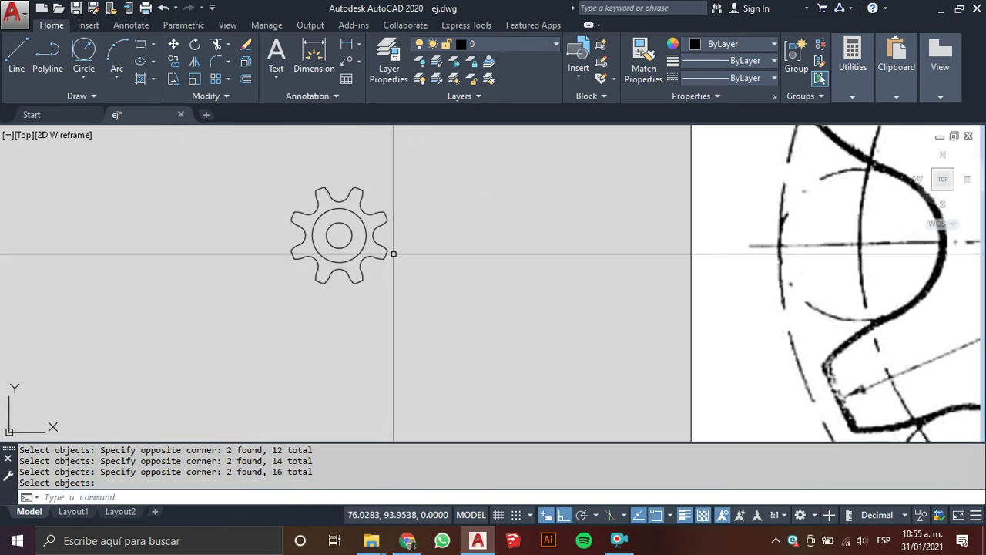
{"action": "scroll", "coordinate": [385, 332], "scroll_direction": "down", "scroll_amount": 3}
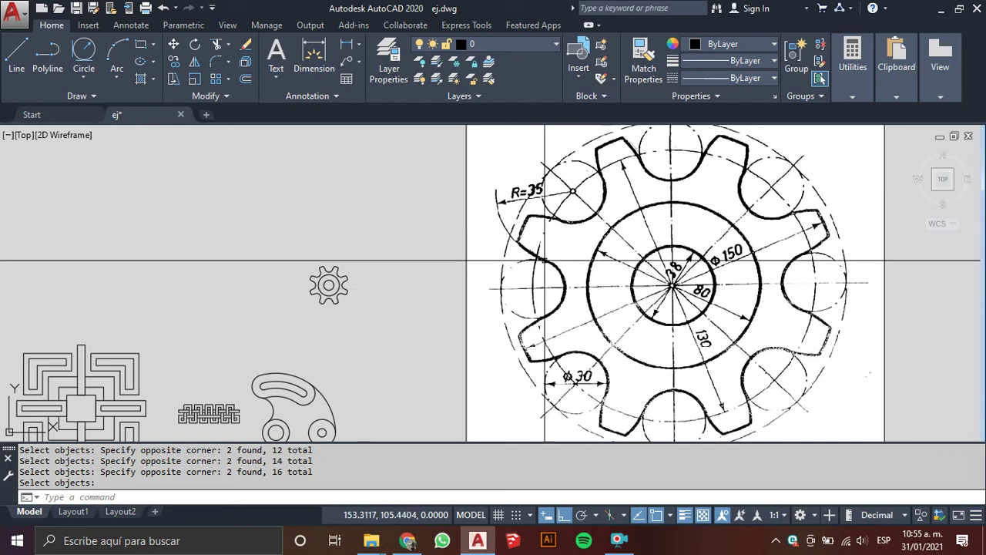
Erase the gear reference image.
{"action": "scroll", "coordinate": [371, 326], "scroll_direction": "down", "scroll_amount": 3}
{"action": "scroll", "coordinate": [524, 330], "scroll_direction": "down", "scroll_amount": 1}
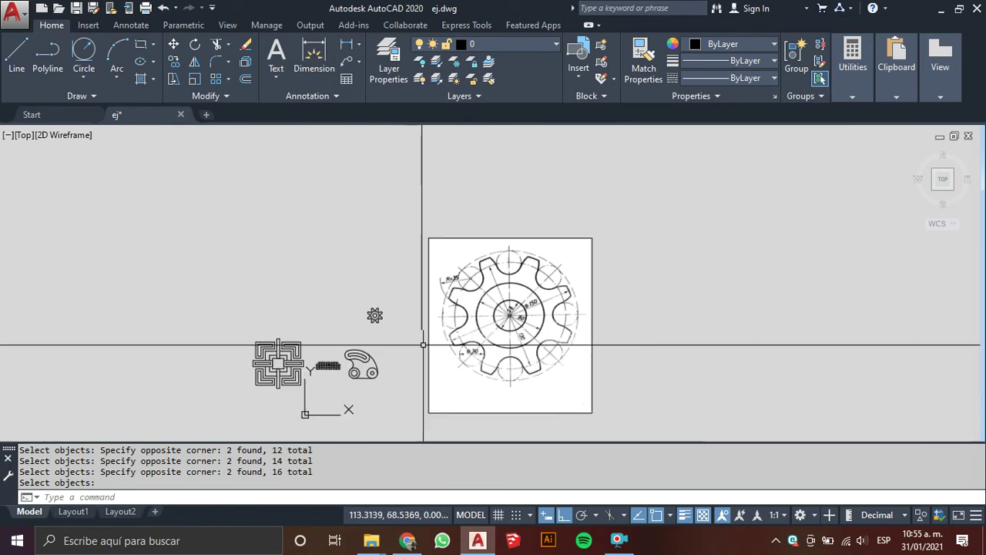
{"action": "left_click", "coordinate": [635, 205]}
{"action": "left_click", "coordinate": [584, 268]}
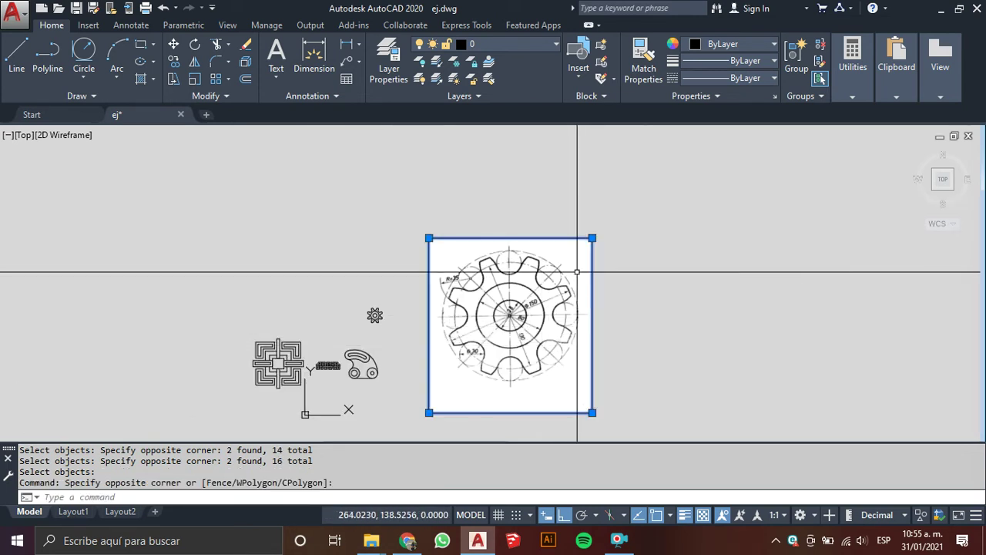
{"action": "type", "text": "e"}
{"action": "key", "text": "Return"}
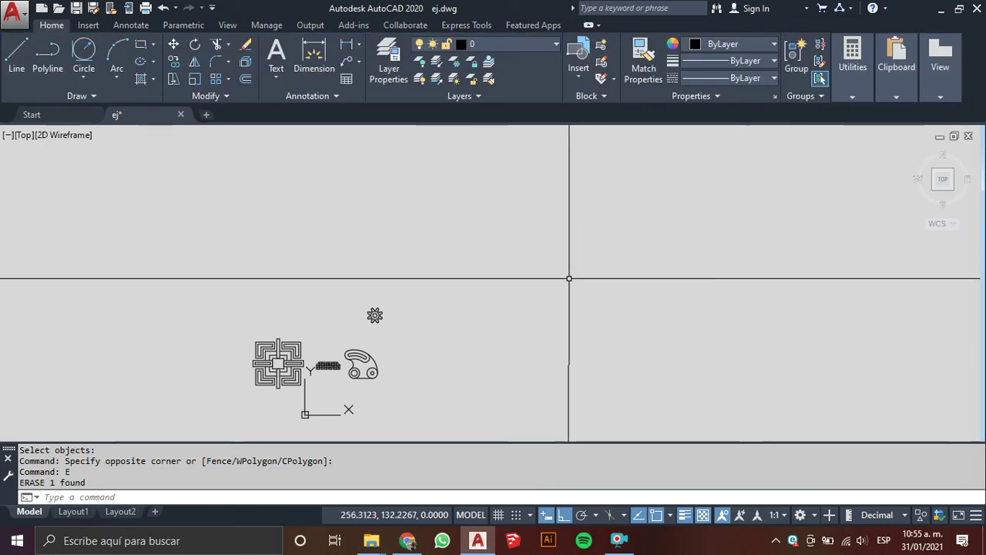
Move the whole gear beside the cam-shaped part with ortho turned off.
{"action": "scroll", "coordinate": [423, 359], "scroll_direction": "up", "scroll_amount": 2}
{"action": "middle_click_drag", "start_coordinate": [393, 335], "coordinate": [436, 310]}
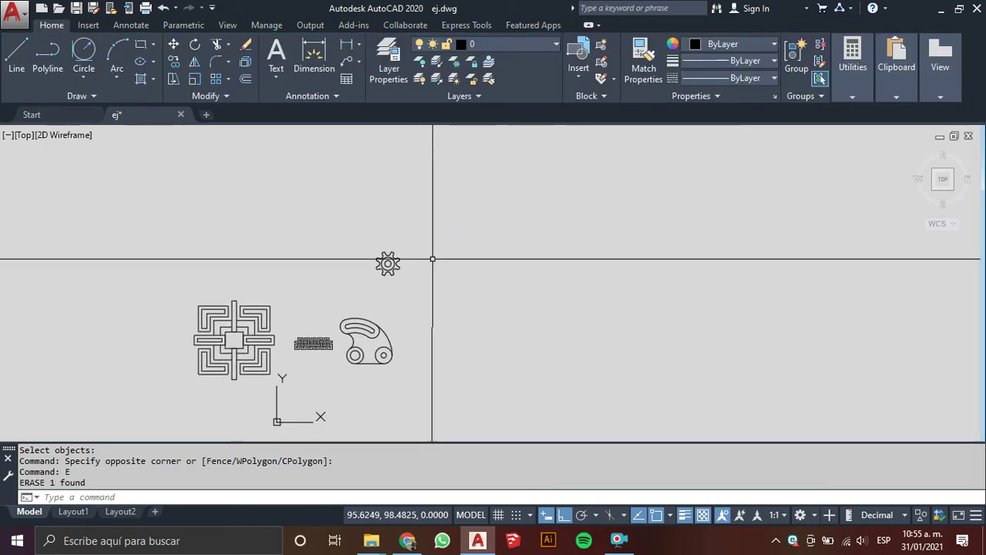
{"action": "left_click", "coordinate": [427, 235]}
{"action": "left_click", "coordinate": [355, 299]}
{"action": "type", "text": "m"}
{"action": "key", "text": "Return"}
{"action": "left_click", "coordinate": [379, 291]}
{"action": "key", "text": "F8"}
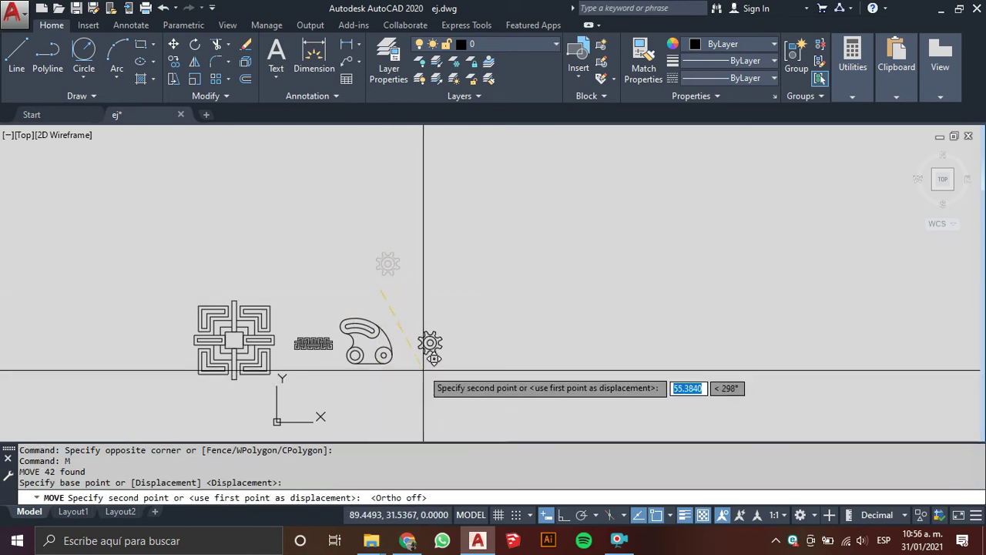
{"action": "left_click", "coordinate": [425, 374]}
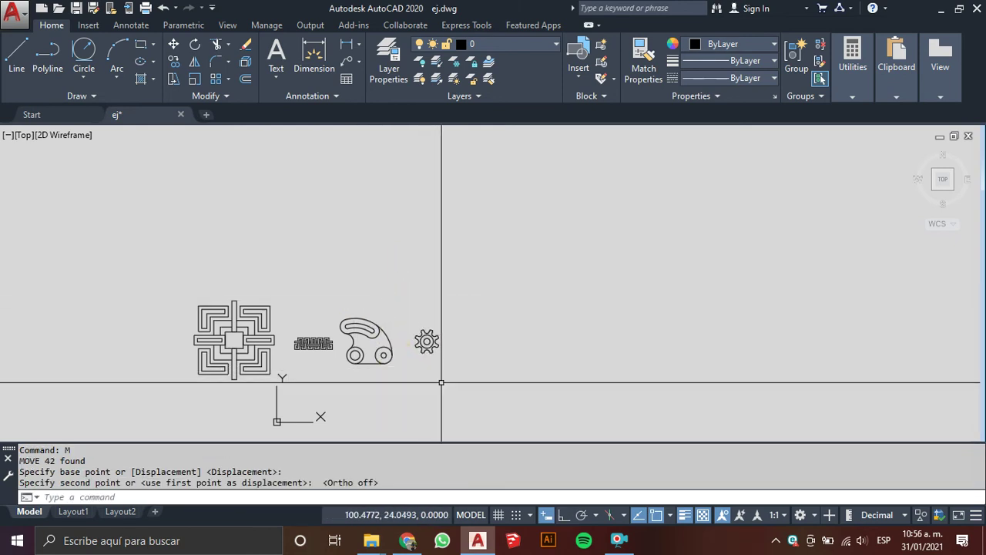
{"action": "middle_click_drag", "start_coordinate": [621, 313], "coordinate": [577, 319]}
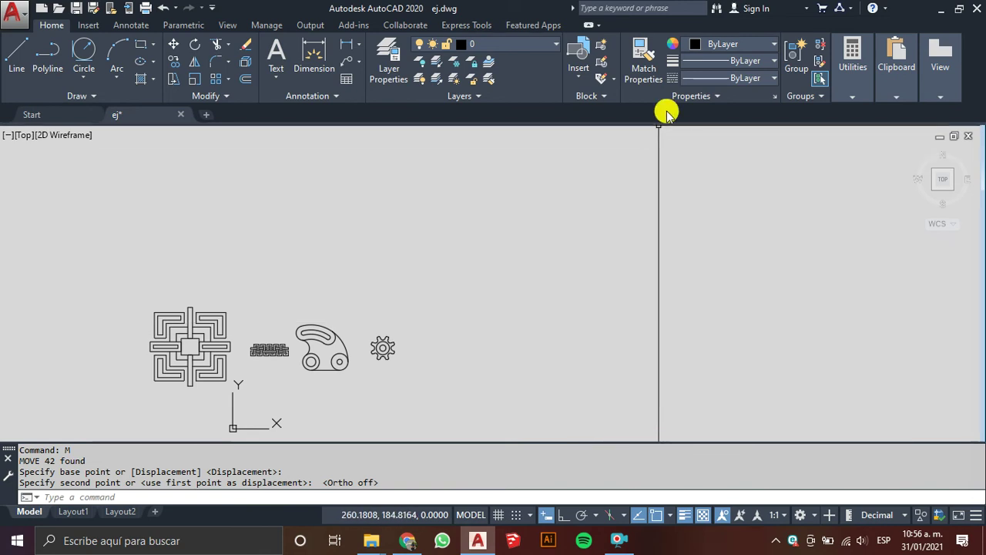
{"action": "left_click", "coordinate": [739, 48]}
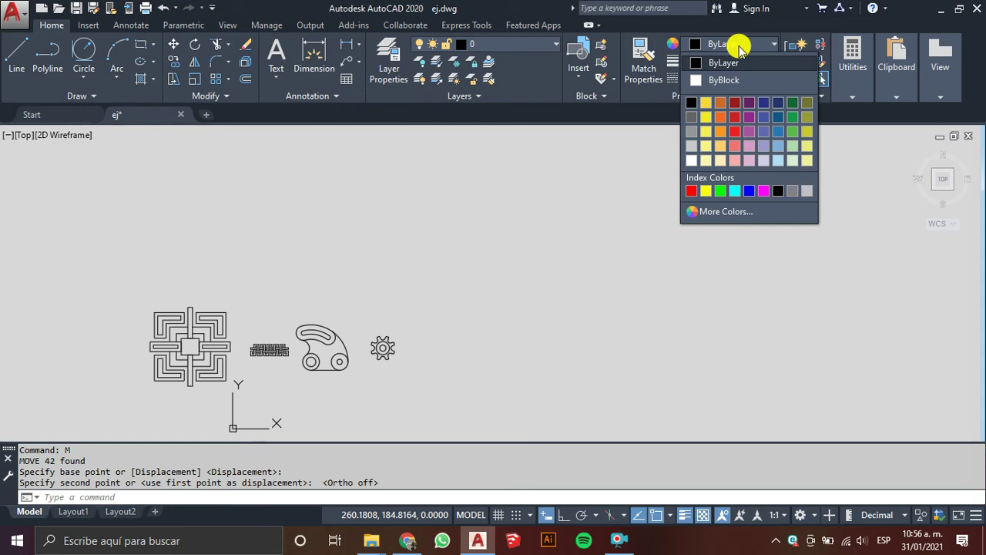
{"action": "left_click", "coordinate": [738, 48]}
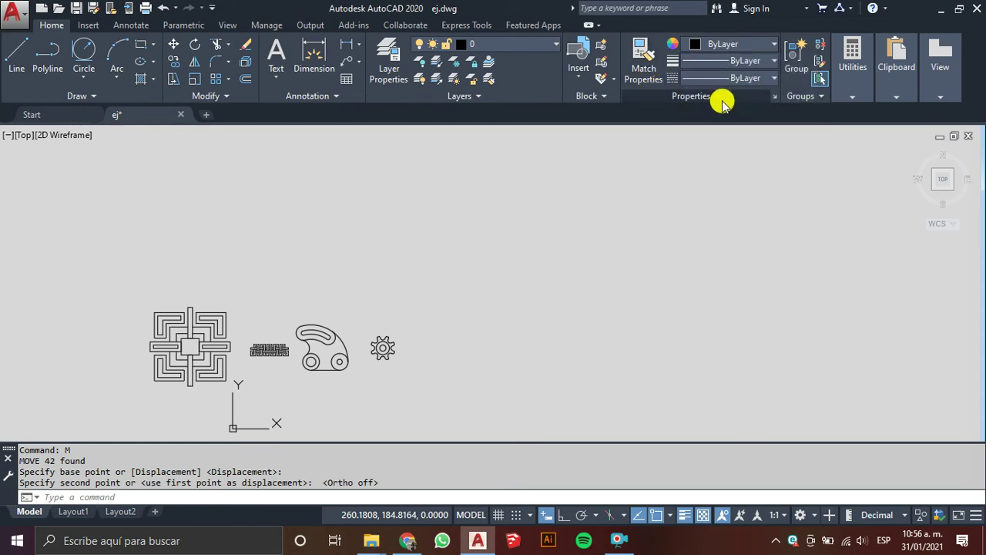
{"action": "left_click", "coordinate": [736, 48]}
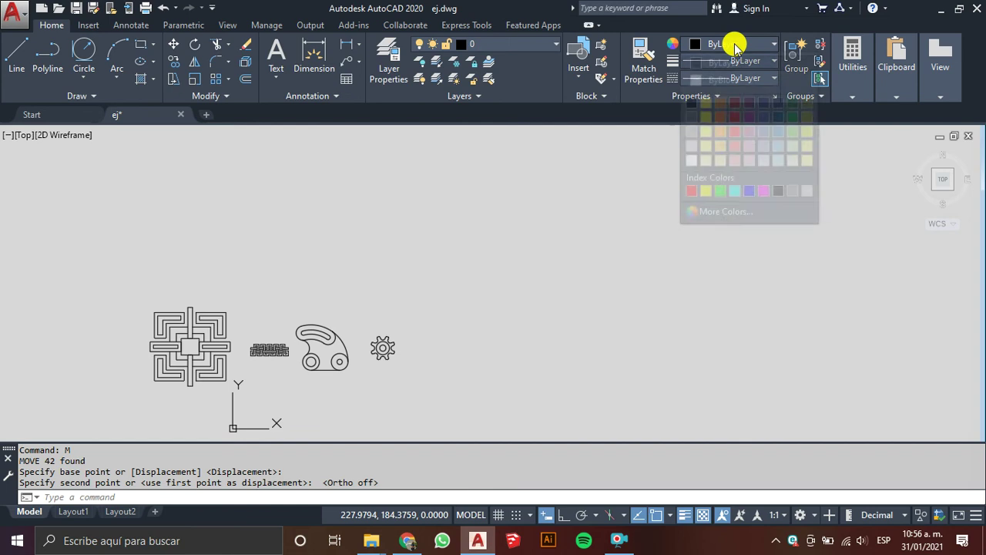
{"action": "left_click", "coordinate": [733, 44]}
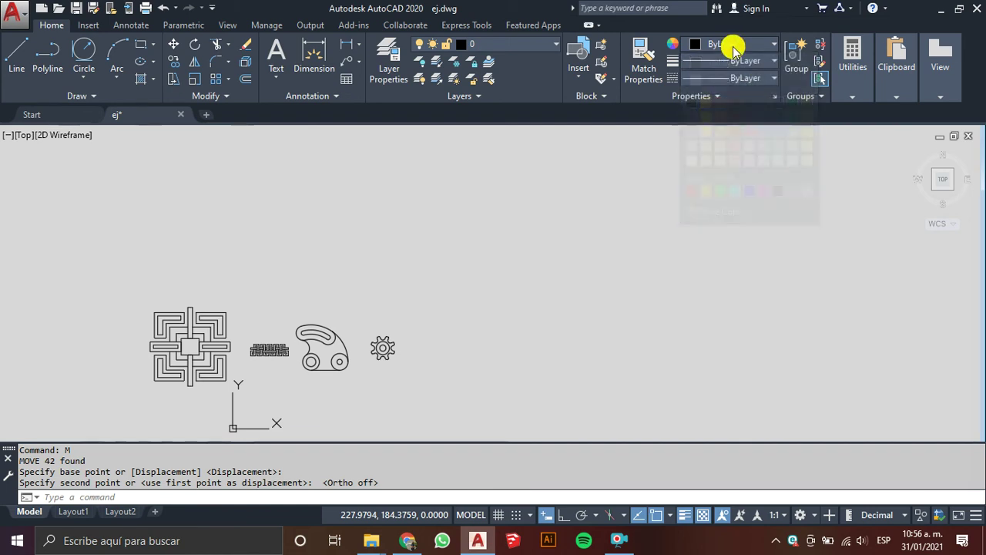
{"action": "left_click", "coordinate": [716, 64]}
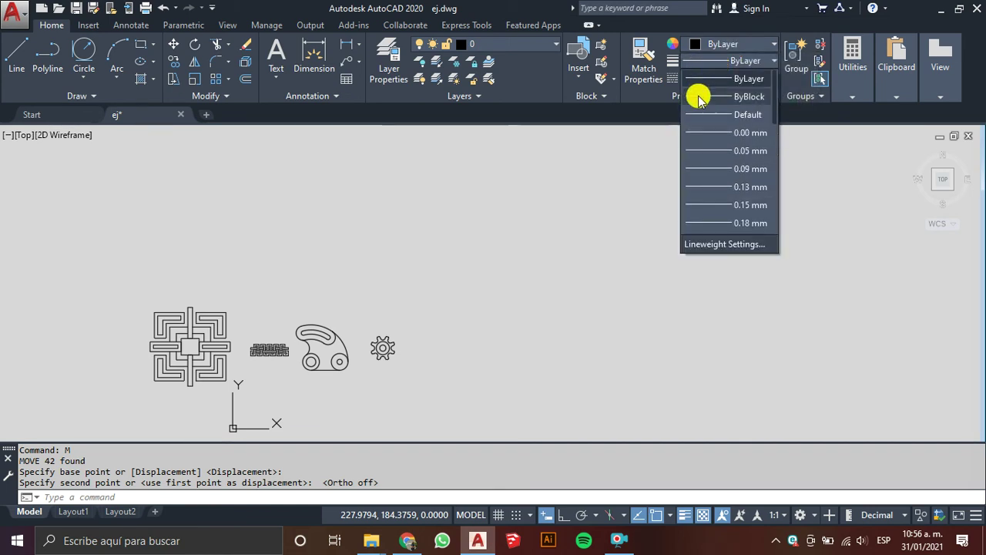
{"action": "scroll", "coordinate": [705, 139], "scroll_direction": "down", "scroll_amount": 2}
{"action": "scroll", "coordinate": [714, 177], "scroll_direction": "down", "scroll_amount": 3}
{"action": "scroll", "coordinate": [712, 181], "scroll_direction": "up", "scroll_amount": 2}
{"action": "scroll", "coordinate": [709, 193], "scroll_direction": "up", "scroll_amount": 3}
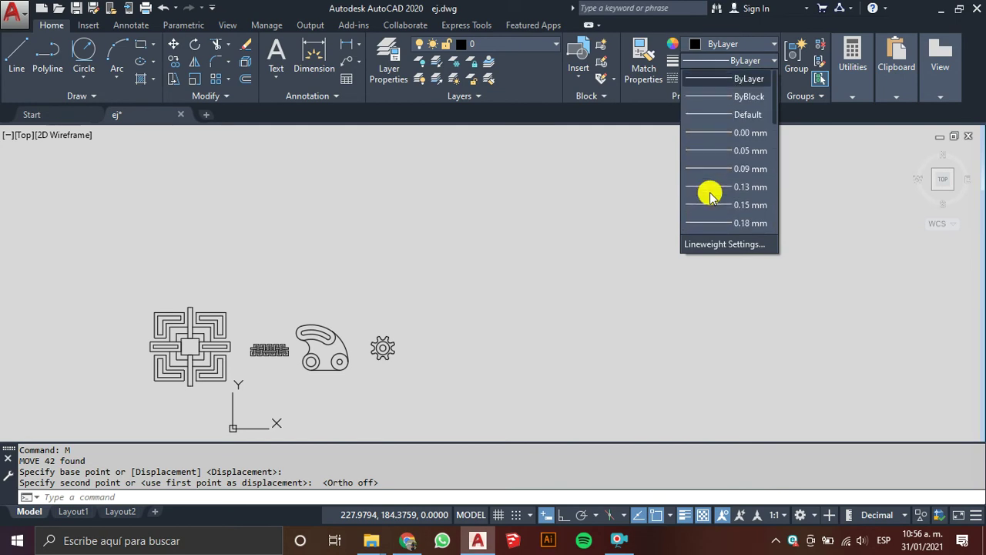
{"action": "left_click", "coordinate": [744, 66]}
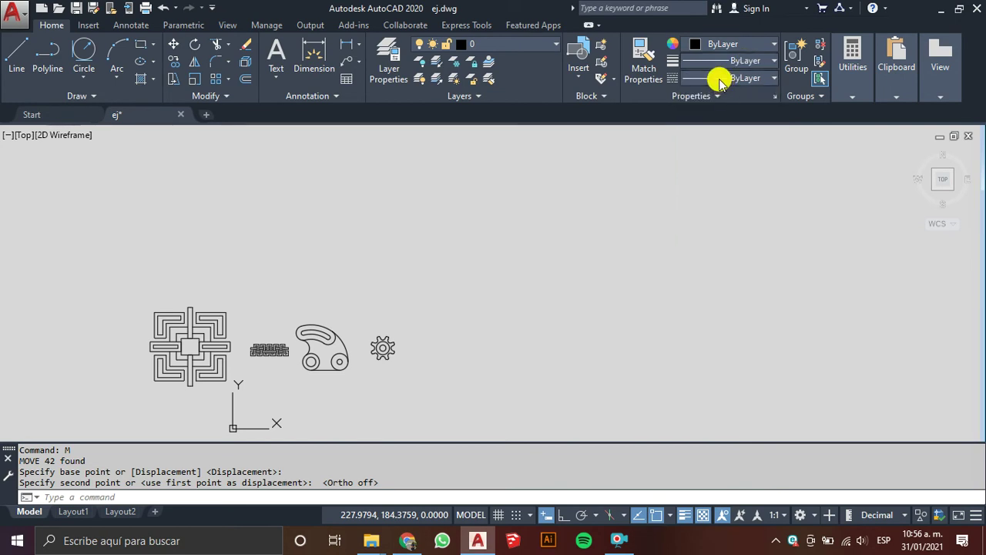
{"action": "left_click", "coordinate": [721, 81]}
{"action": "left_click", "coordinate": [698, 153]}
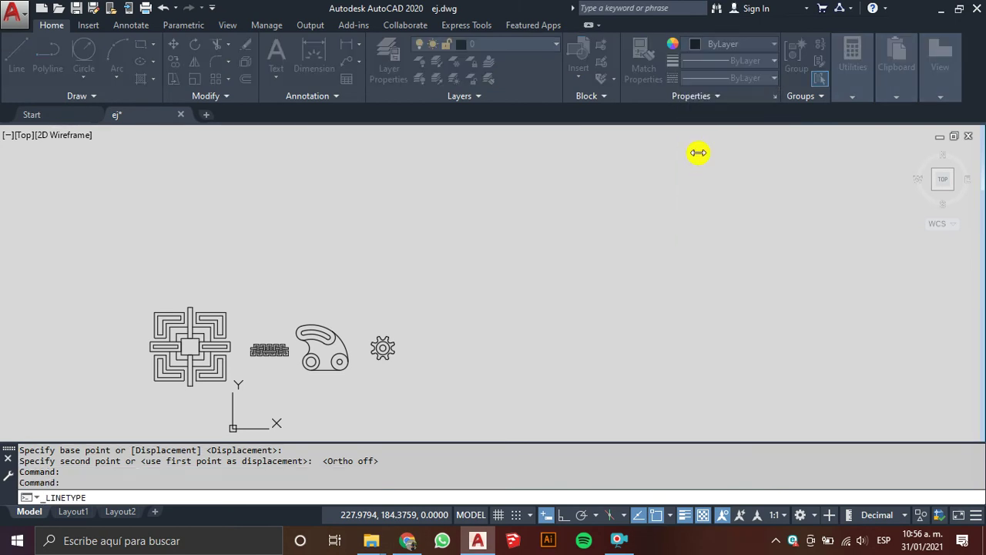
{"action": "left_click", "coordinate": [605, 146]}
{"action": "scroll", "coordinate": [507, 242], "scroll_direction": "down", "scroll_amount": 2}
{"action": "scroll", "coordinate": [523, 266], "scroll_direction": "down", "scroll_amount": 3}
{"action": "scroll", "coordinate": [524, 266], "scroll_direction": "down", "scroll_amount": 2}
{"action": "scroll", "coordinate": [524, 266], "scroll_direction": "down", "scroll_amount": 6}
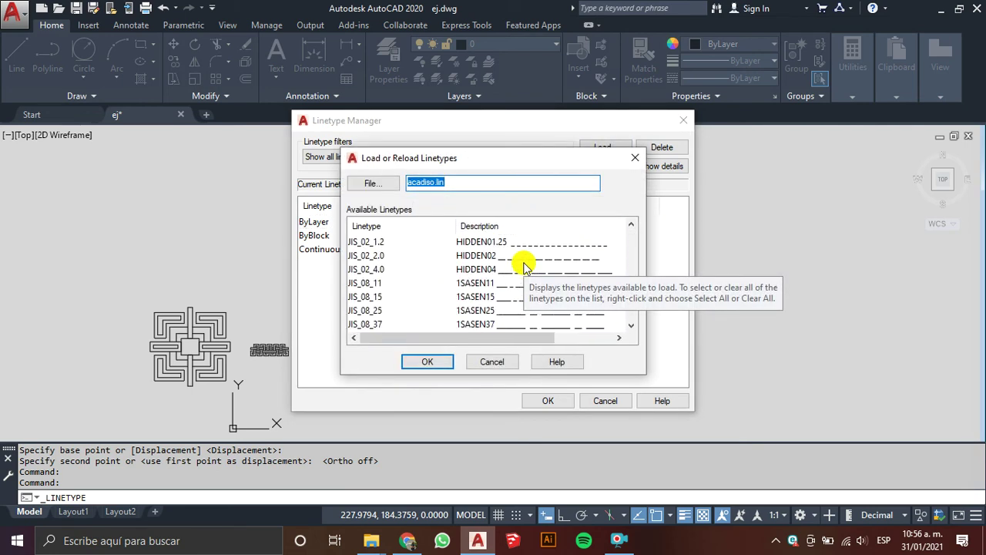
{"action": "scroll", "coordinate": [524, 266], "scroll_direction": "down", "scroll_amount": 3}
{"action": "scroll", "coordinate": [524, 266], "scroll_direction": "up", "scroll_amount": 10}
{"action": "scroll", "coordinate": [524, 266], "scroll_direction": "up", "scroll_amount": 3}
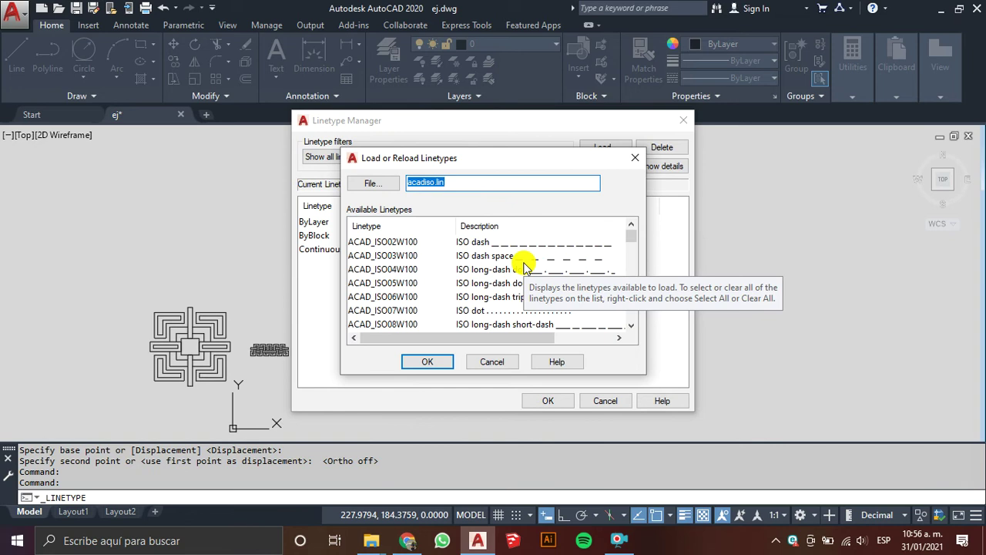
{"action": "left_click", "coordinate": [481, 362]}
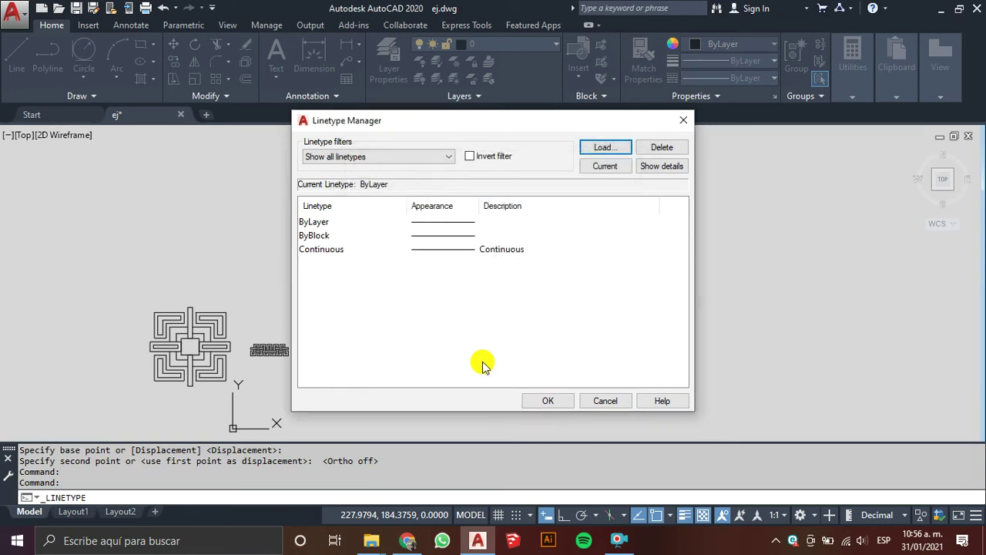
{"action": "left_click", "coordinate": [682, 120]}
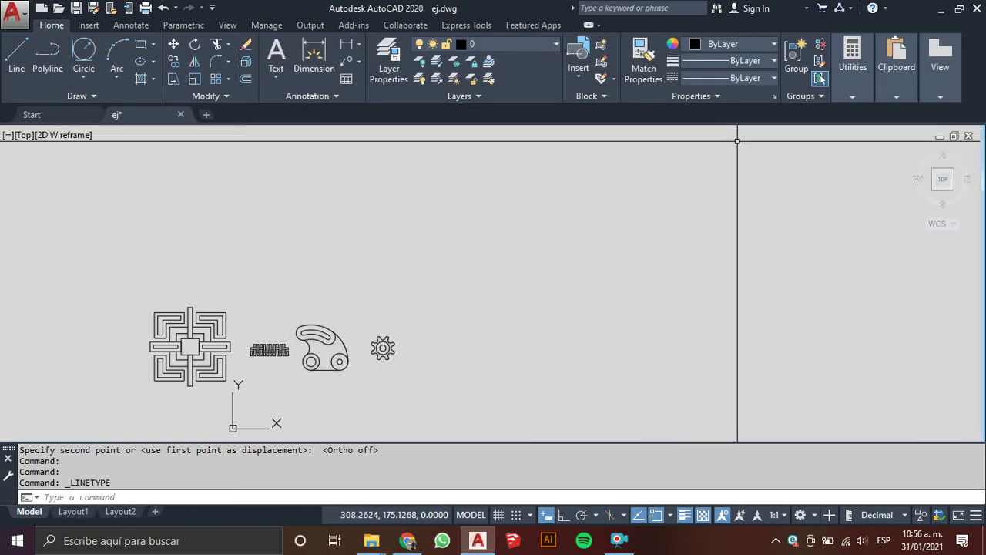
{"action": "left_click", "coordinate": [717, 96]}
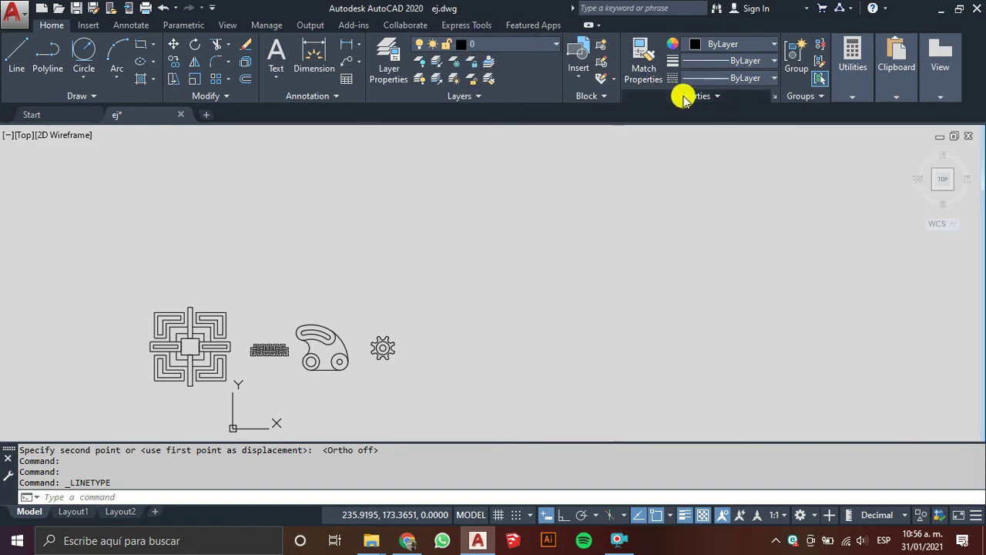
List a gear arc (layer 0, radius 7.5, length 1.3864), then open the Properties palette.
{"action": "left_click", "coordinate": [684, 95]}
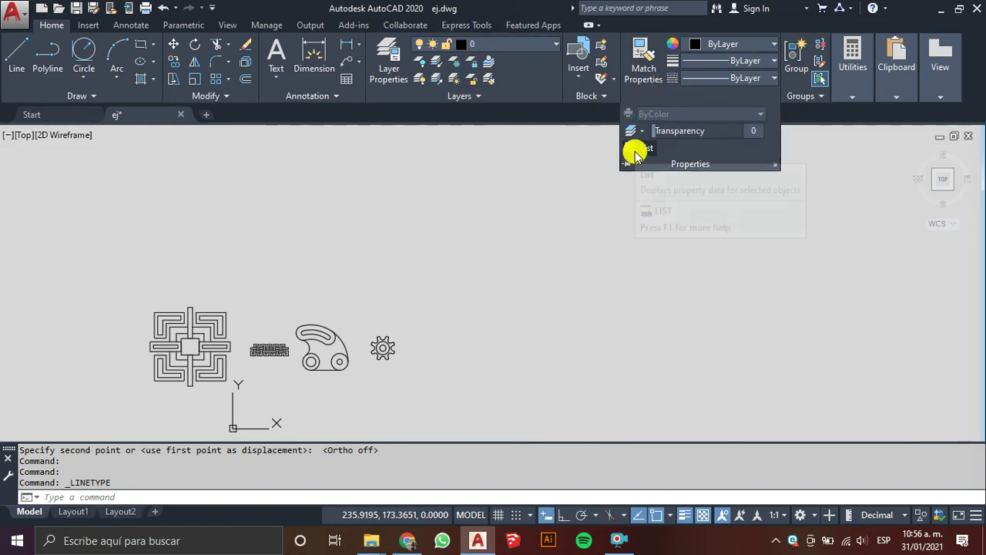
{"action": "left_click", "coordinate": [639, 148]}
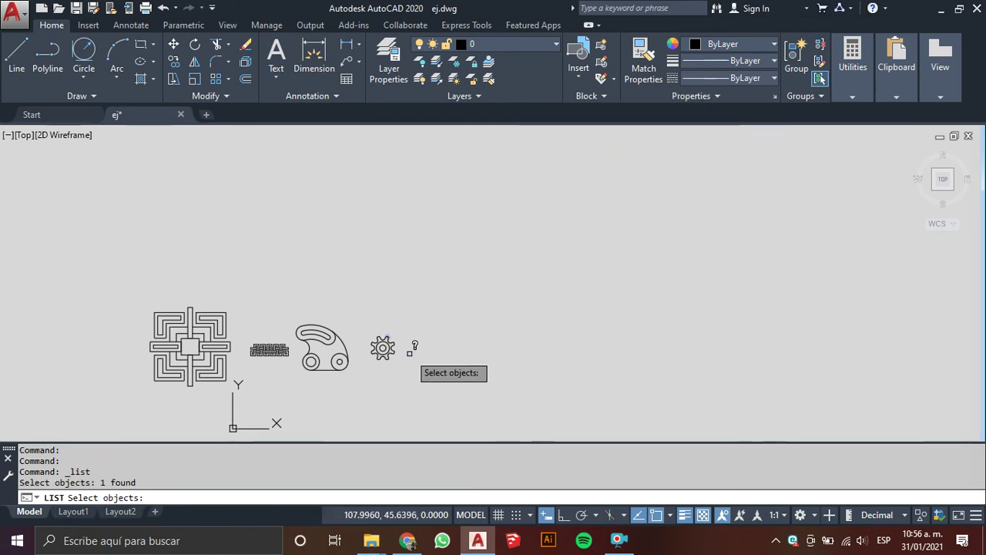
{"action": "right_click", "coordinate": [410, 354]}
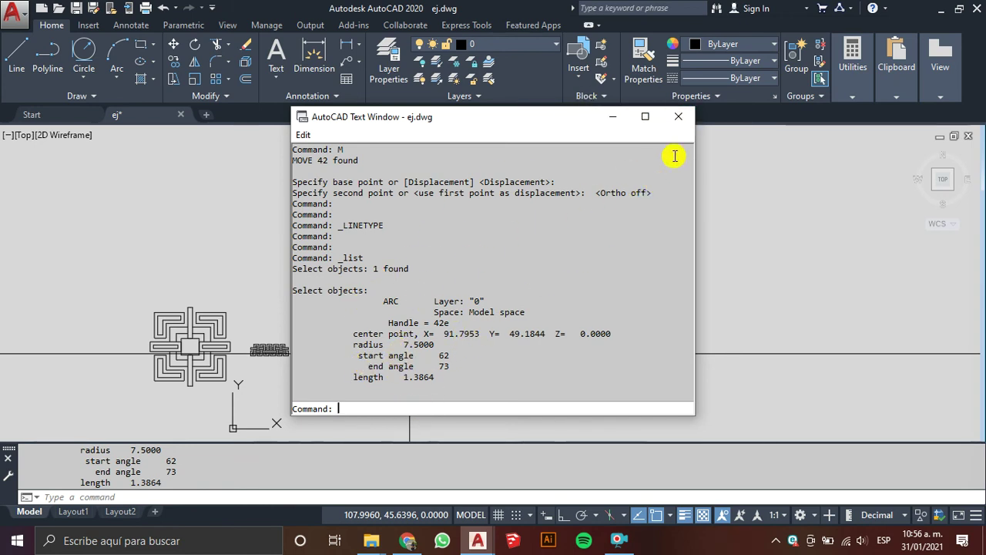
{"action": "left_click", "coordinate": [681, 119]}
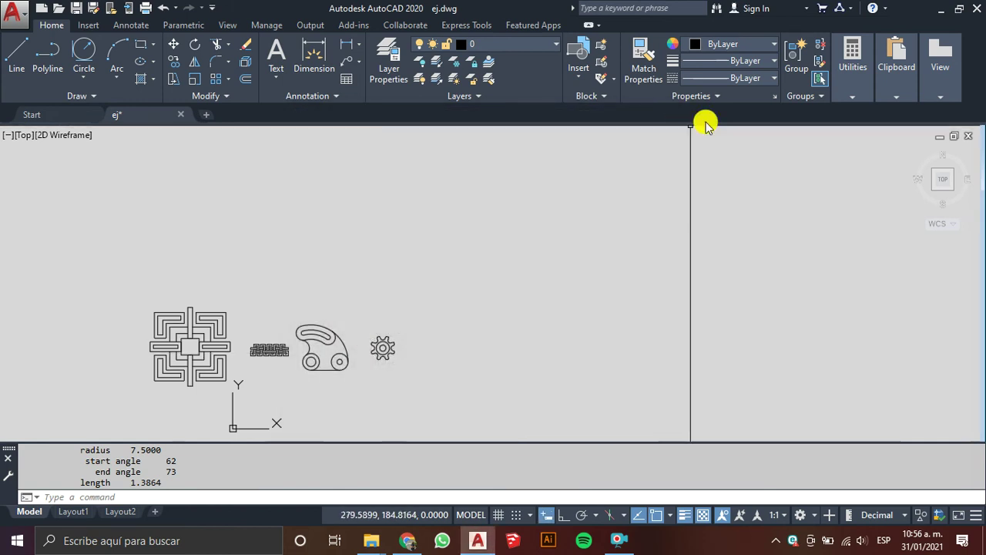
{"action": "left_click", "coordinate": [776, 97]}
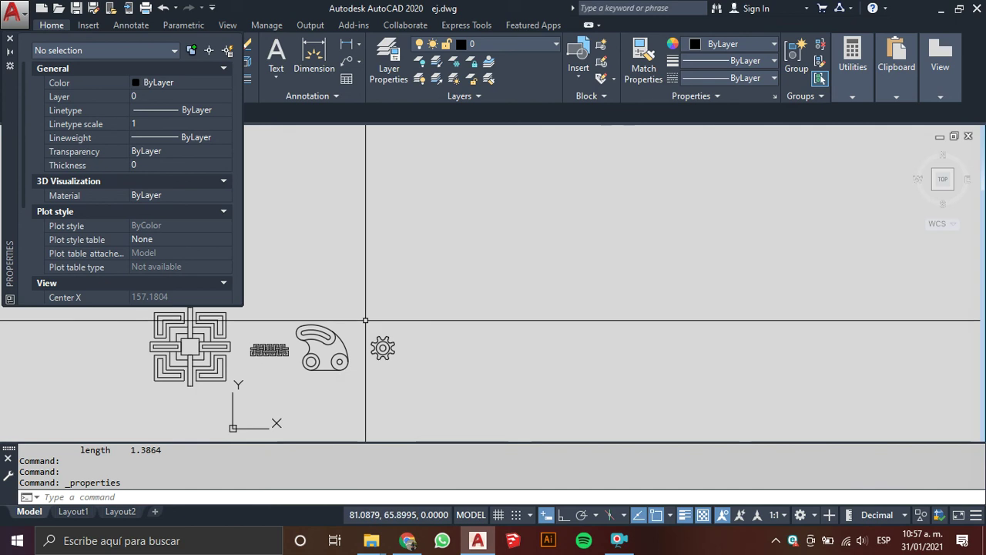
Close the Properties palette, inspect the cam part's outer arc in Quick Properties, and zoom out.
{"action": "key", "text": "ctrl+1"}
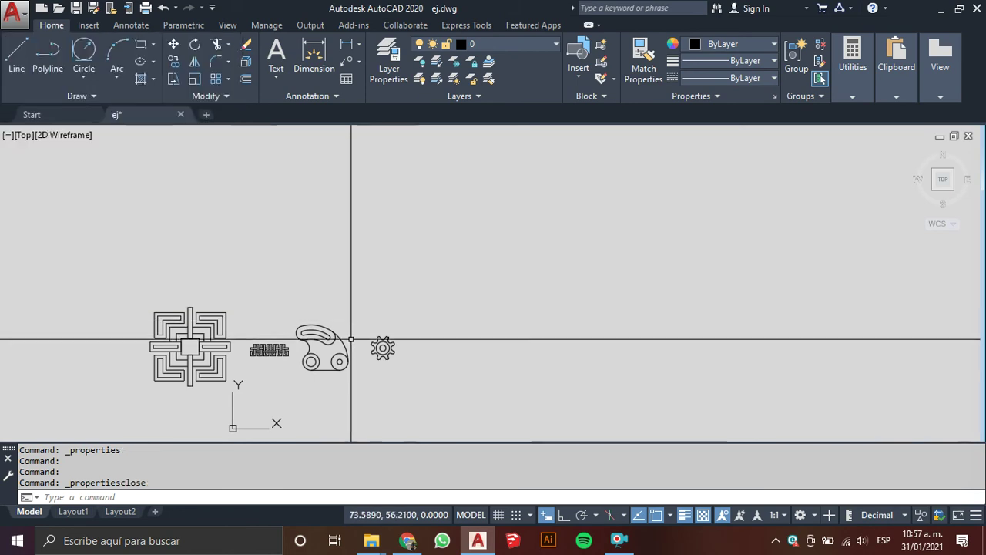
{"action": "scroll", "coordinate": [352, 341], "scroll_direction": "up", "scroll_amount": 4}
{"action": "left_click", "coordinate": [320, 342]}
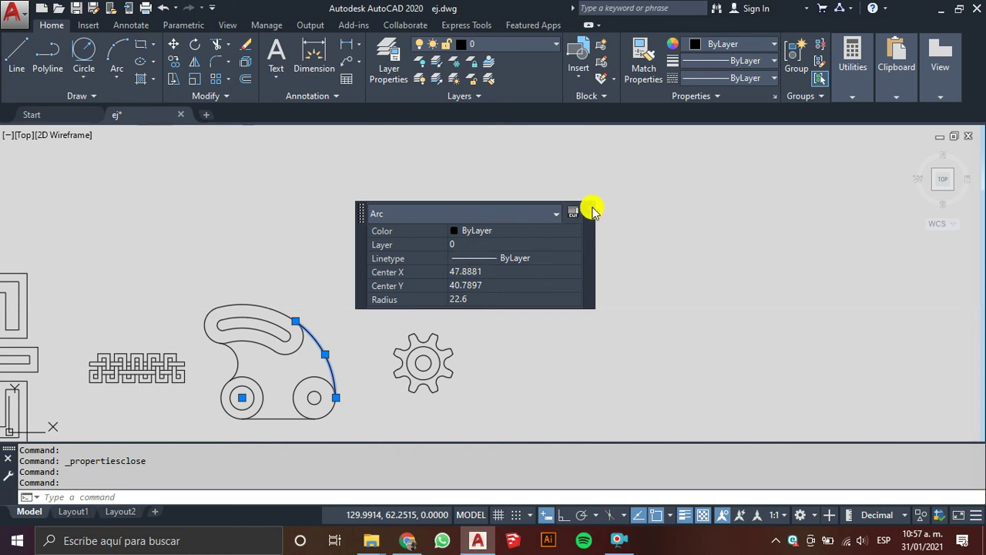
{"action": "key", "text": "Escape"}
{"action": "left_click", "coordinate": [311, 333]}
{"action": "key", "text": "Escape"}
{"action": "key", "text": "Escape"}
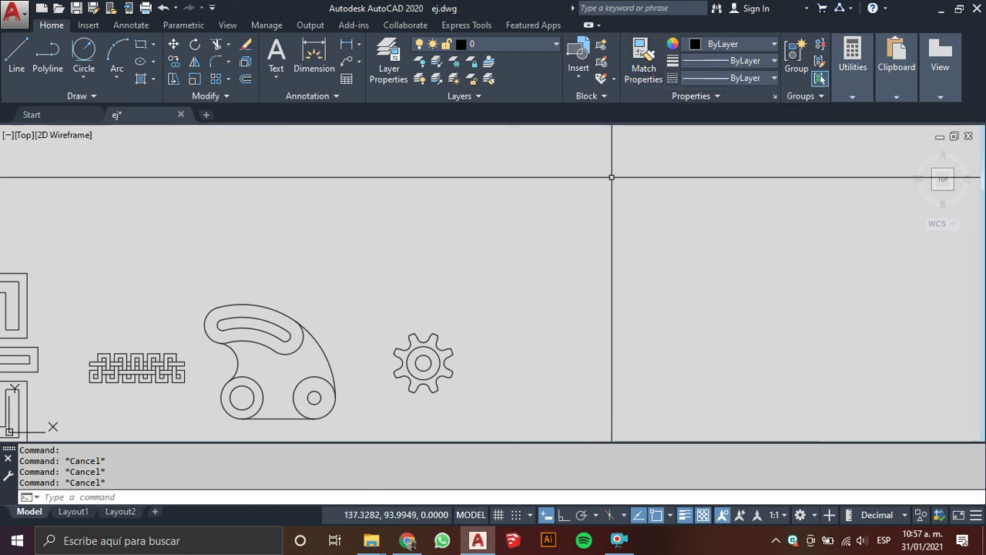
{"action": "scroll", "coordinate": [563, 296], "scroll_direction": "down", "scroll_amount": 2}
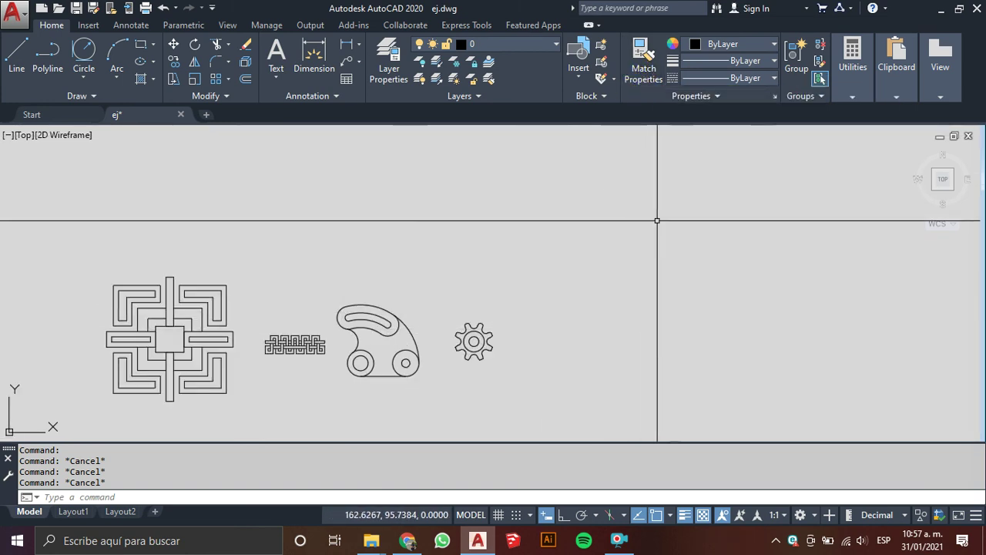